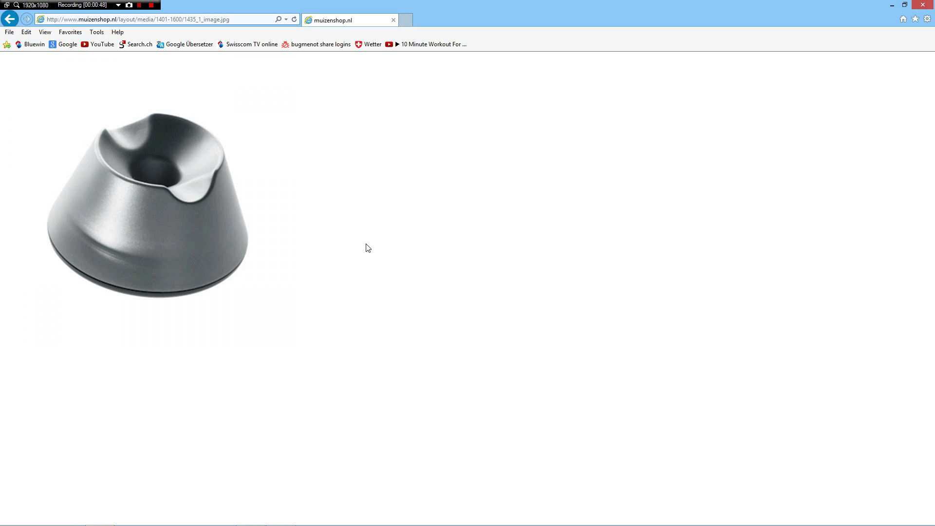
- Switch to modo and turn on the workplane grid in the front view
key("alt+Tab")
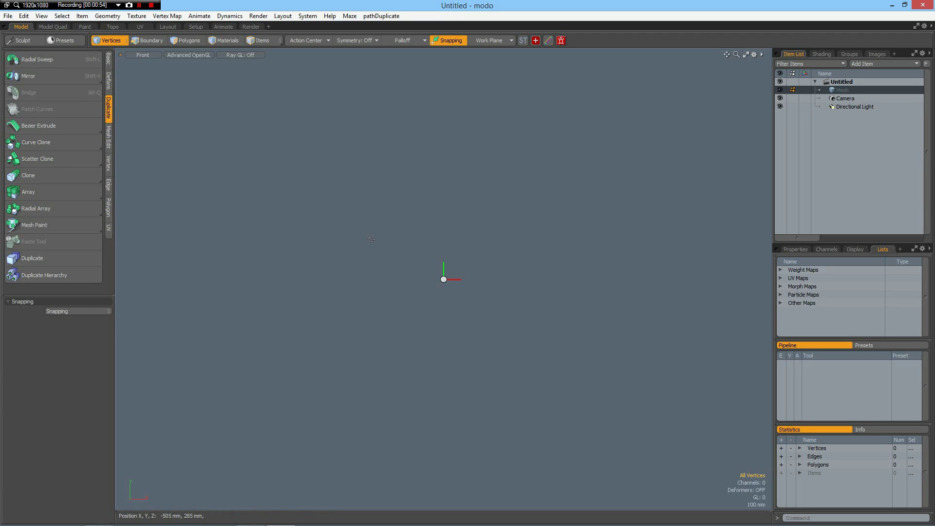
key("ctrl+3")
left_click(368, 275)
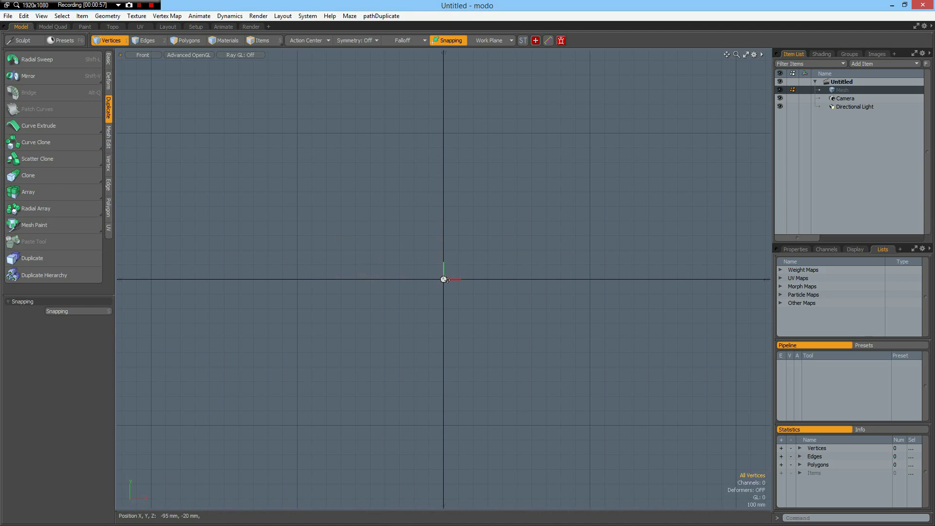
scroll(447, 276, "up", 3)
scroll(447, 279, "up", 10)
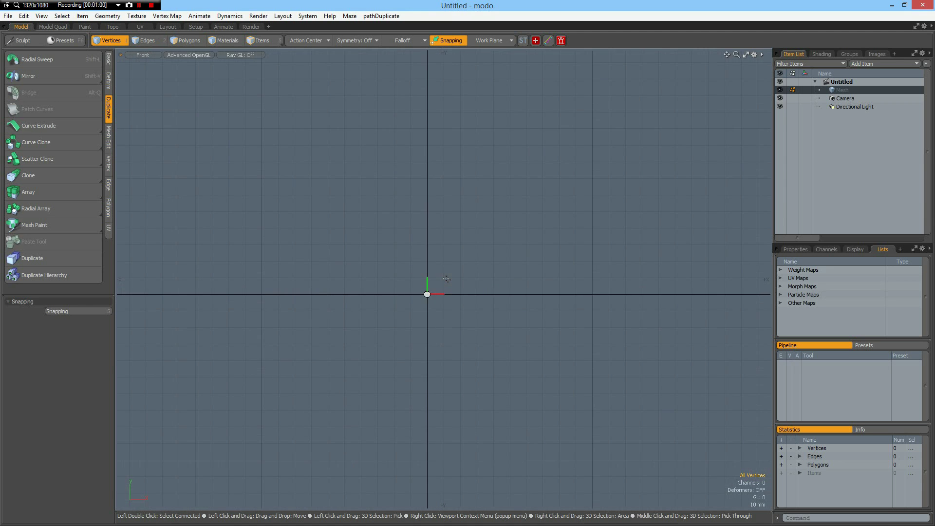
scroll(447, 279, "down", 2)
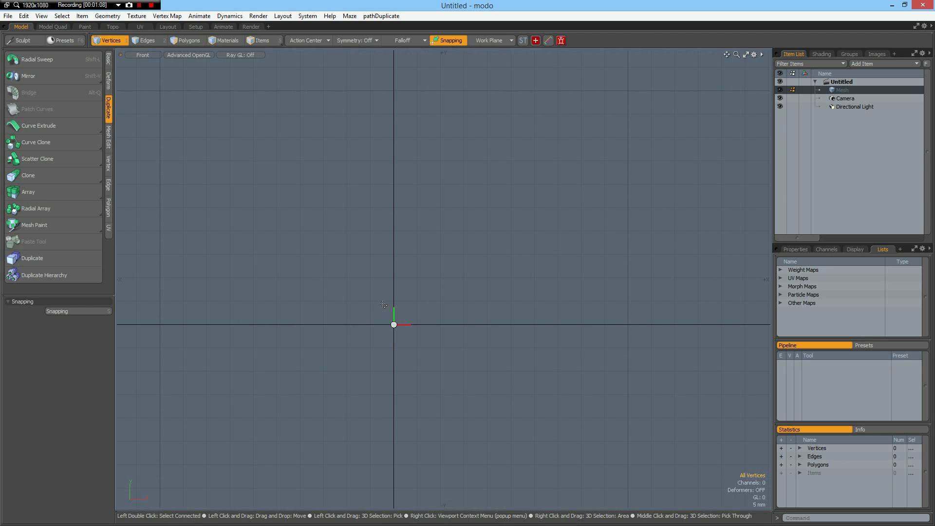
- Set the snapping mode to Grid
key("F11")
left_click(374, 244)
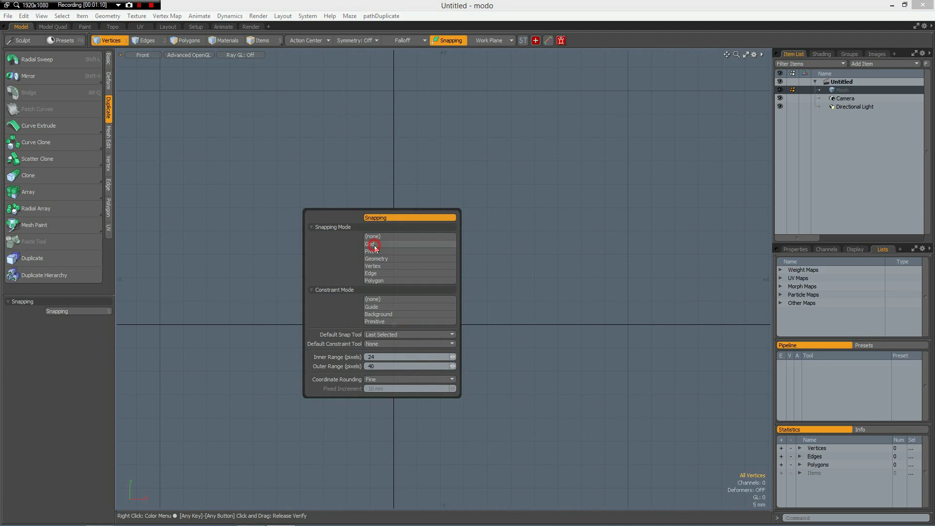
left_click(253, 242)
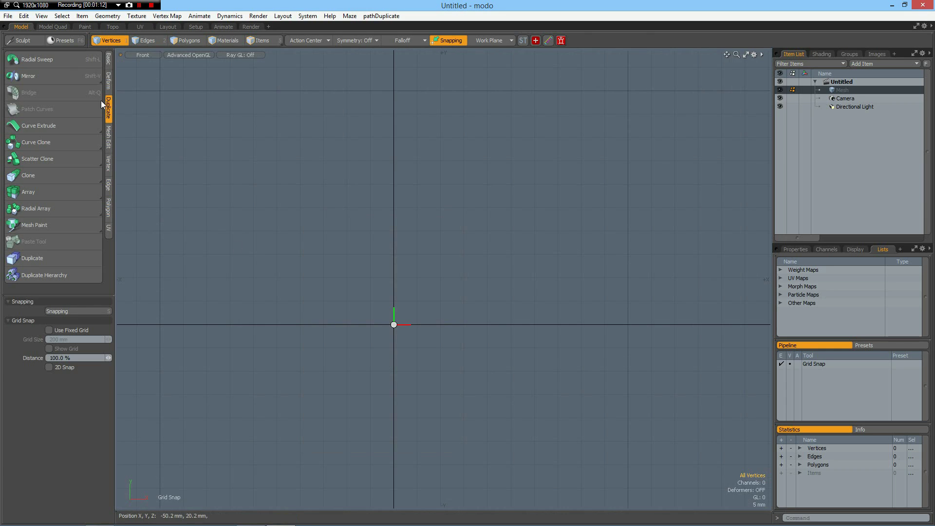
- With the Pen tool, draw an open profile through X/Y points (-5, 0), (-10, 10), (-20, 20), (-25, 20) and (-35, 0) mm
left_click(109, 61)
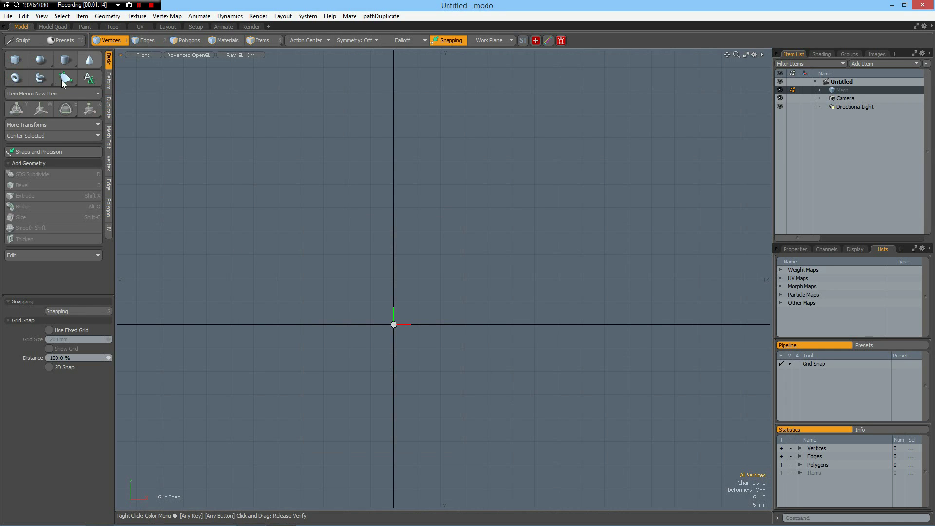
left_click(66, 79)
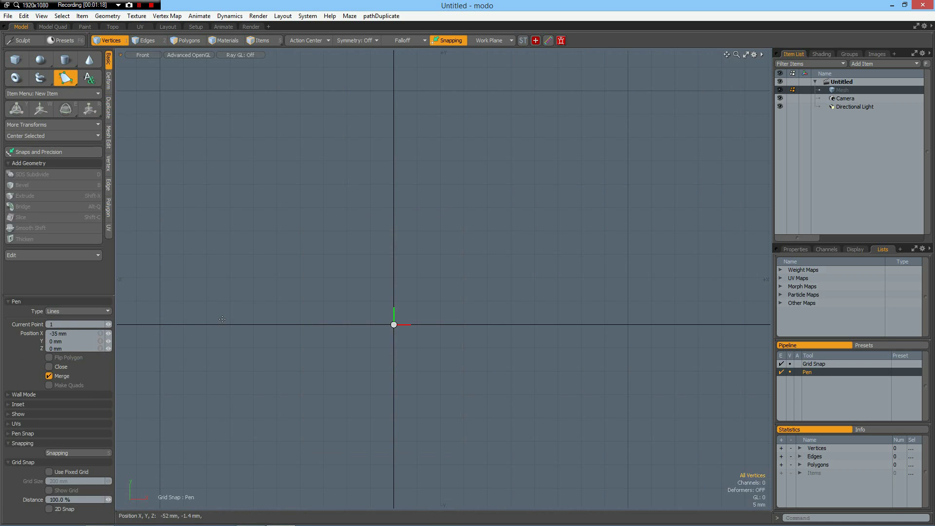
left_click(371, 324)
left_click(346, 279)
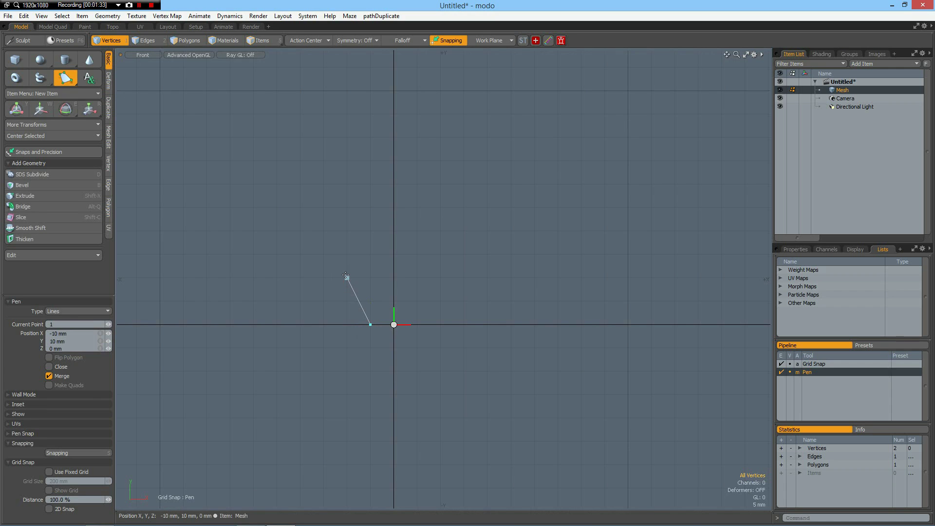
left_click(300, 231)
left_click(277, 231)
left_click(229, 324)
key("space")
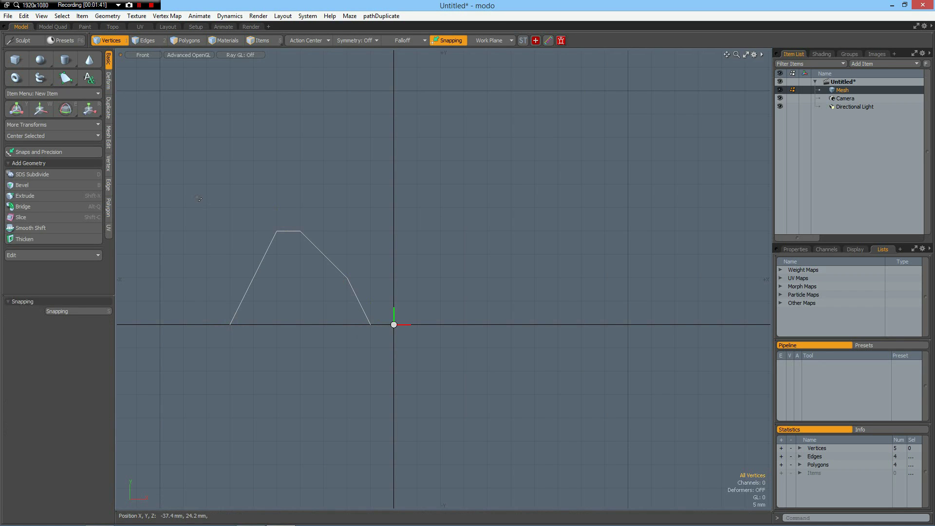
- Select the two vertices of the profile's outer slanted edge and move them about 4 mm along X toward the centre
left_click_drag(195, 193, 289, 406)
key("w")
left_click_drag(303, 276, 312, 261)
scroll(294, 251, "up", 5)
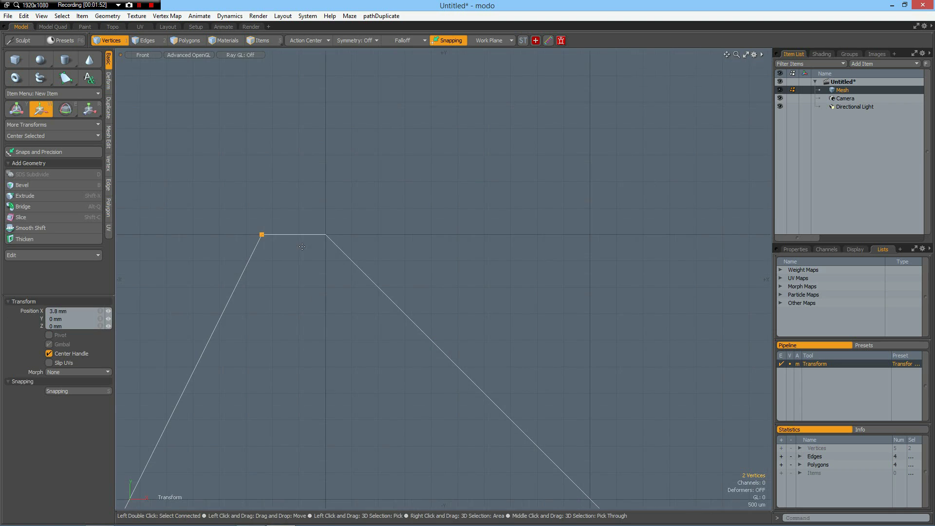
left_click(294, 251)
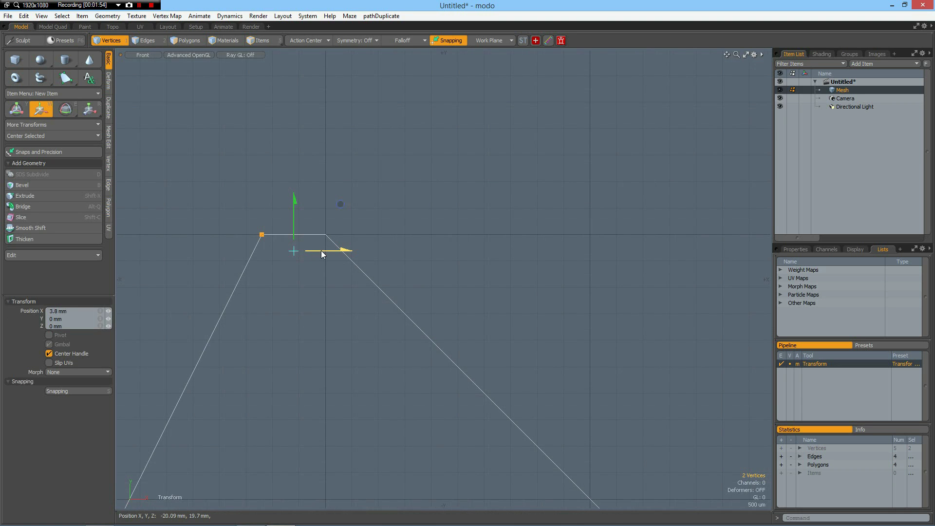
left_click_drag(321, 250, 331, 251)
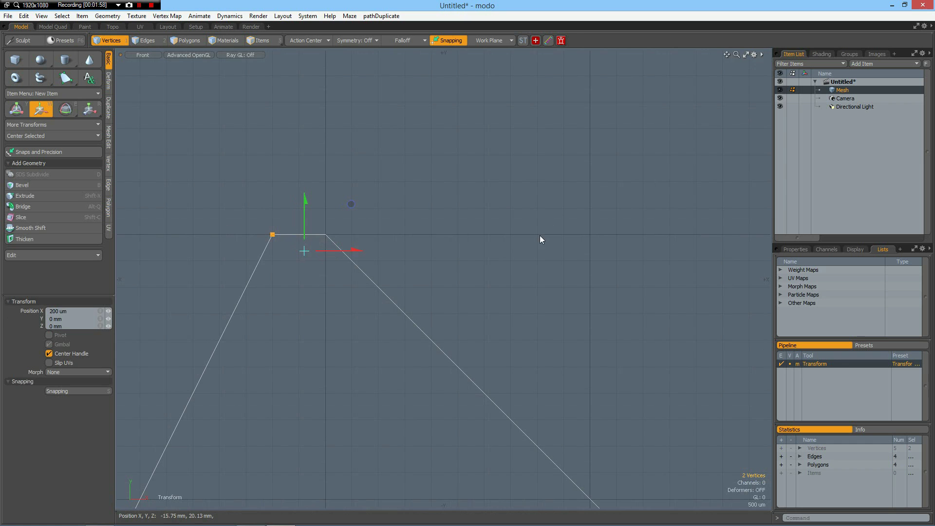
scroll(540, 236, "down", 5)
key("space")
left_click(493, 403)
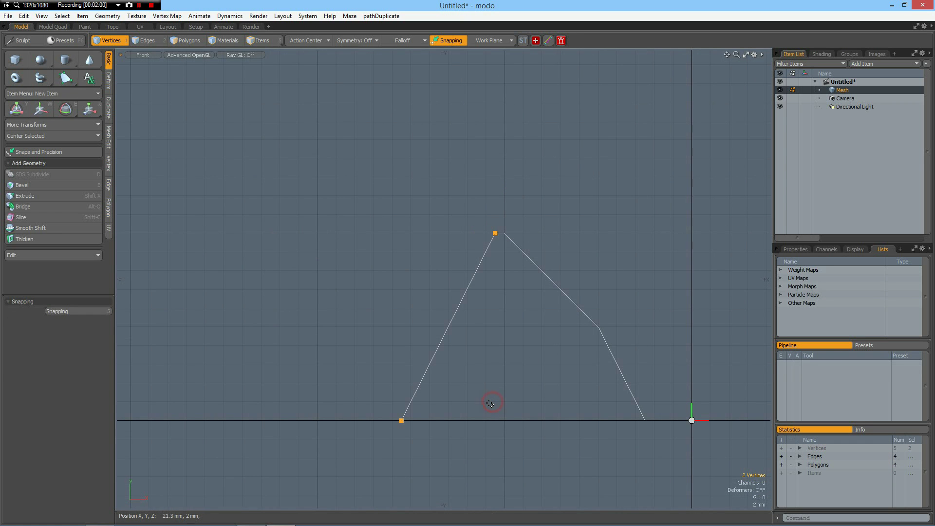
- Change to the perspective view and hide the workplane grid
key("ctrl+space")
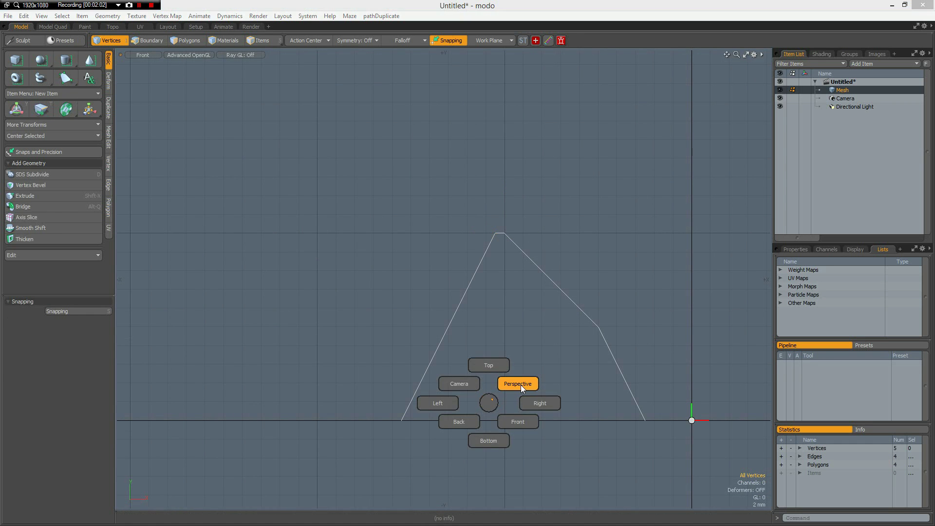
left_click(521, 384)
mouse_move(395, 385)
left_mouse_down("alt")
mouse_move(386, 391)
mouse_move(396, 389)
left_mouse_up("alt")
key("ctrl+3")
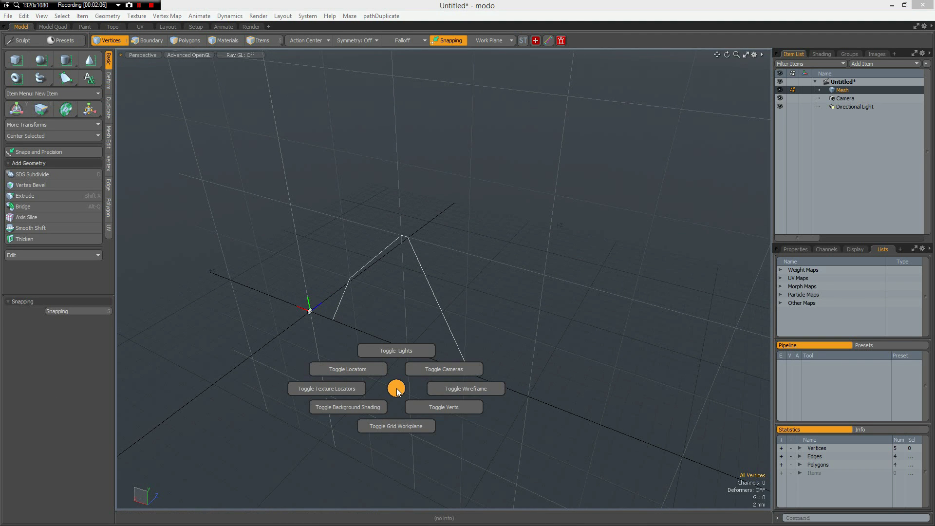
left_click(400, 425)
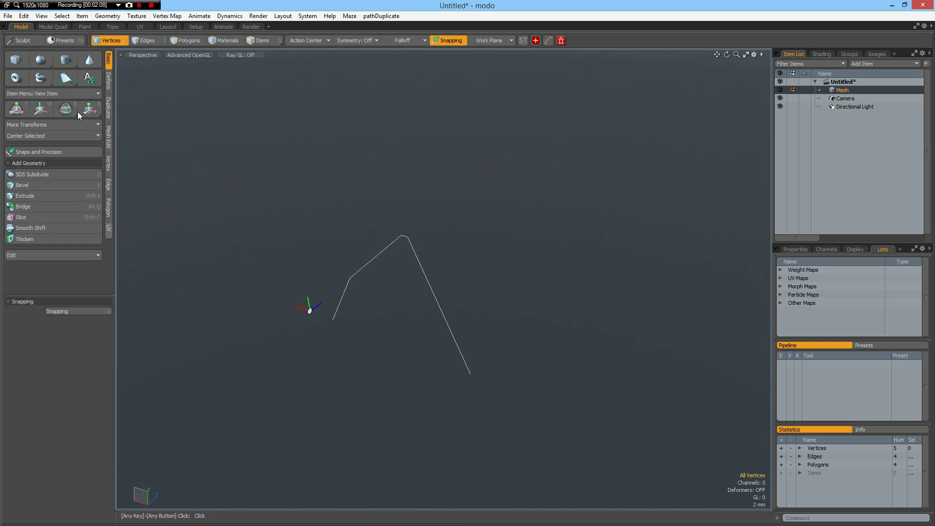
- Radial Sweep the profile 360° around the Y axis with a count of 24, using the origin as action center
left_click(108, 107)
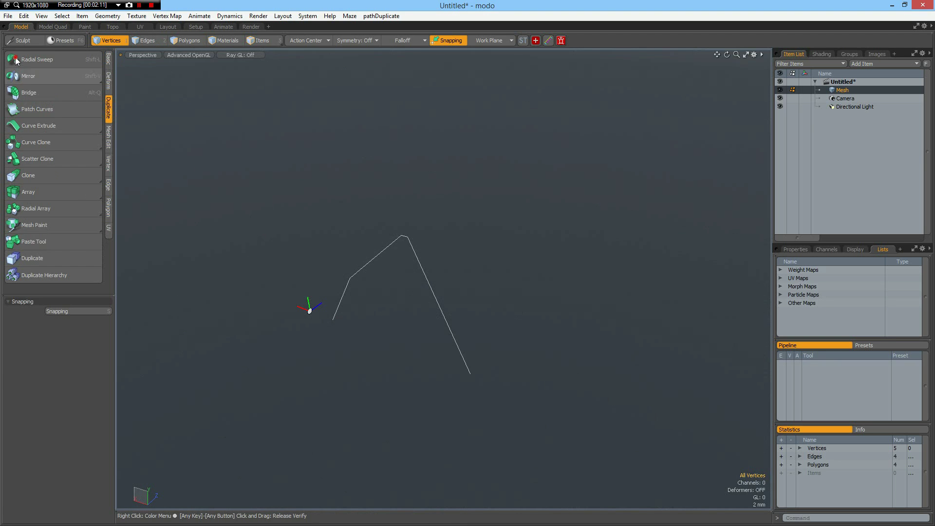
left_click(17, 60)
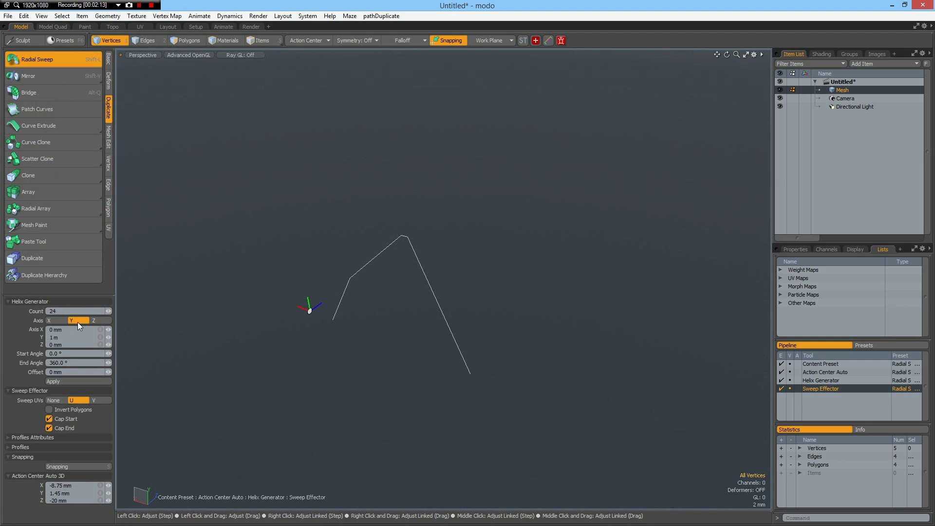
left_click(305, 39)
left_click(292, 80)
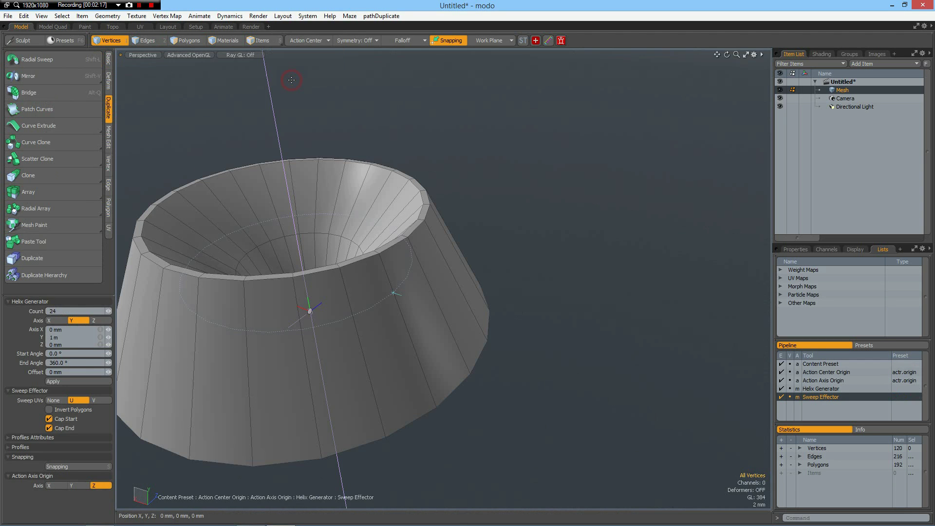
key("space")
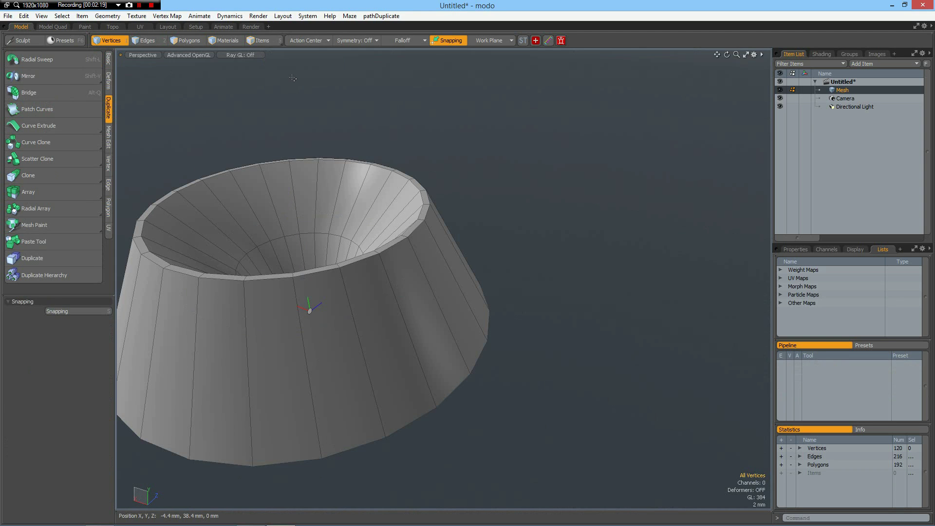
- Run Mesh Cleanup on the swept body
key("ctrl+shift+c")
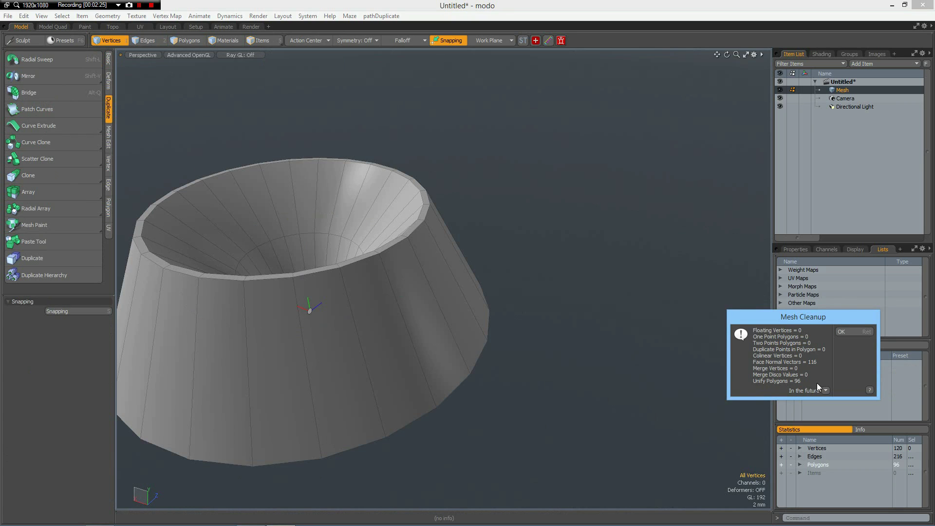
left_click(851, 331)
key("alt")
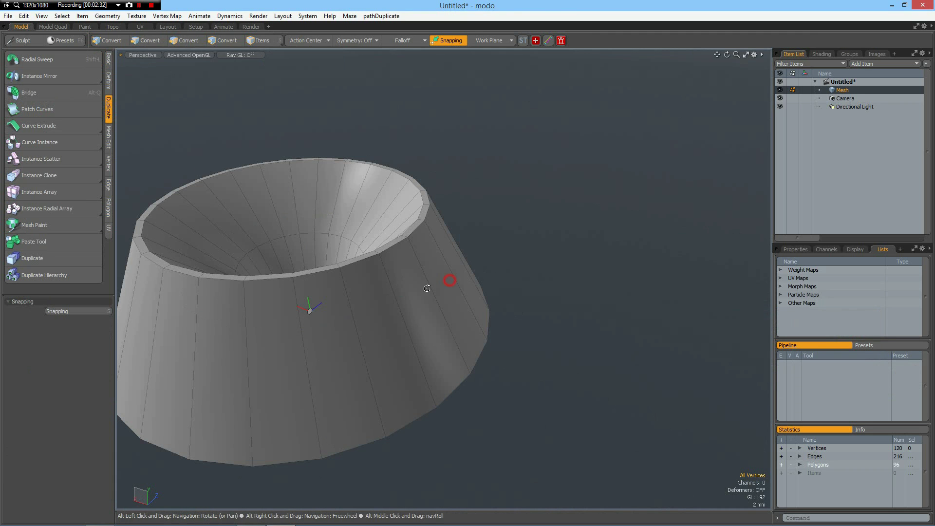
left_click_drag(445, 280, 409, 268, "alt")
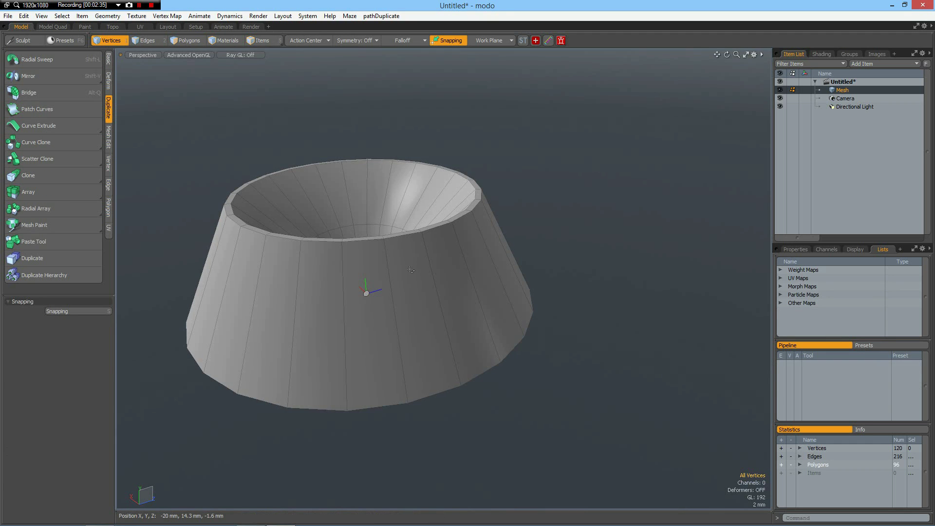
- Add a new mesh item and draw a 12-sided Z-axis cylinder of about 8.3 mm radius, centred on the body's rim at Y 20 mm
key("n")
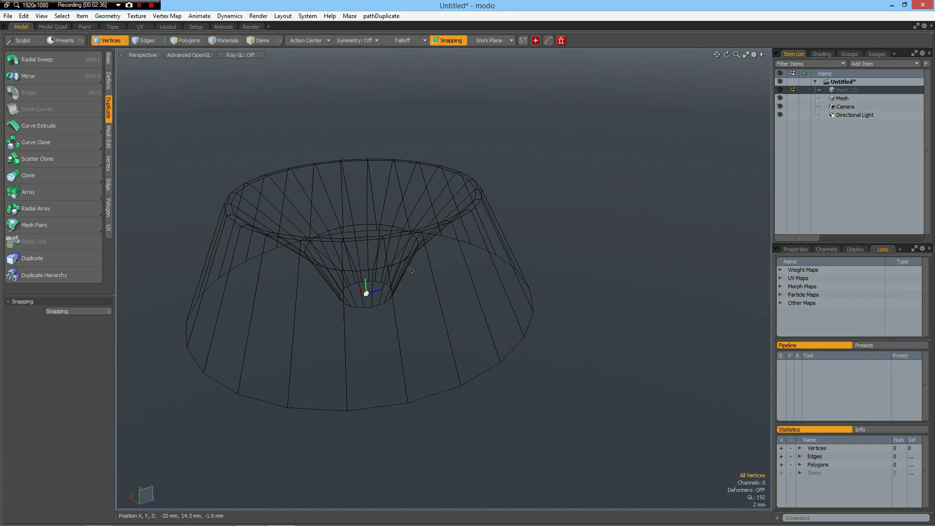
key("KP_2")
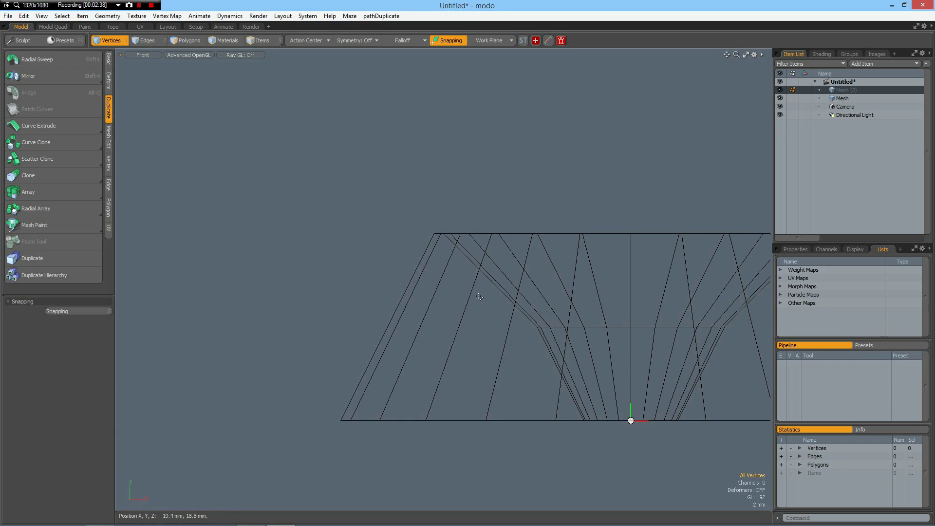
left_click_drag(595, 286, 413, 260, "alt")
left_click(109, 59)
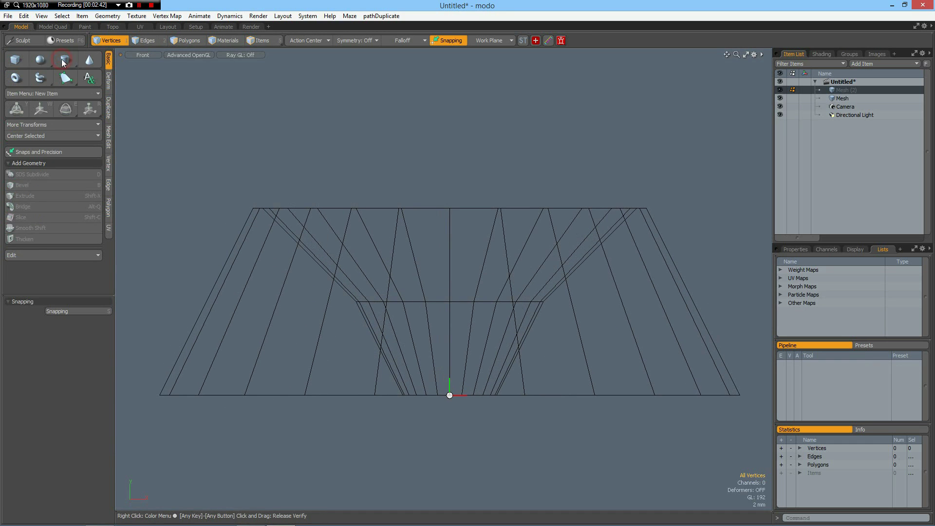
left_click(63, 62)
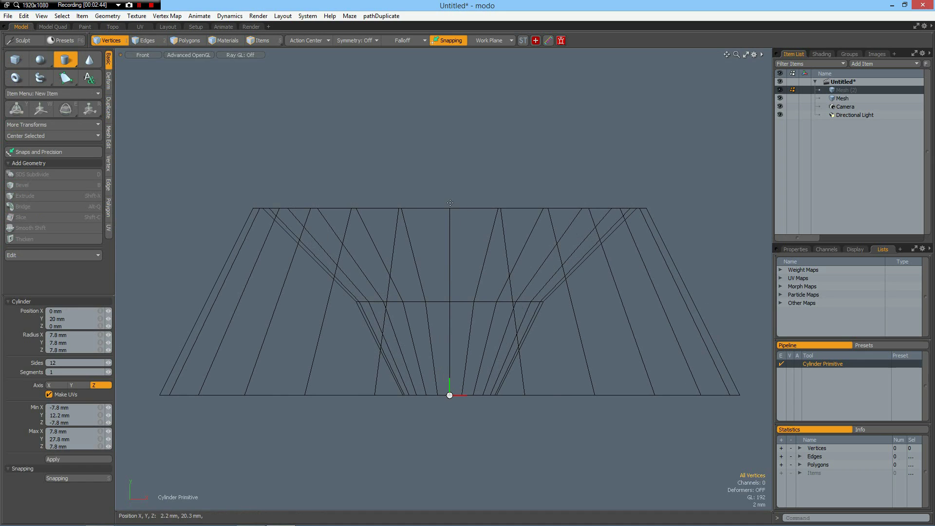
left_click(449, 209)
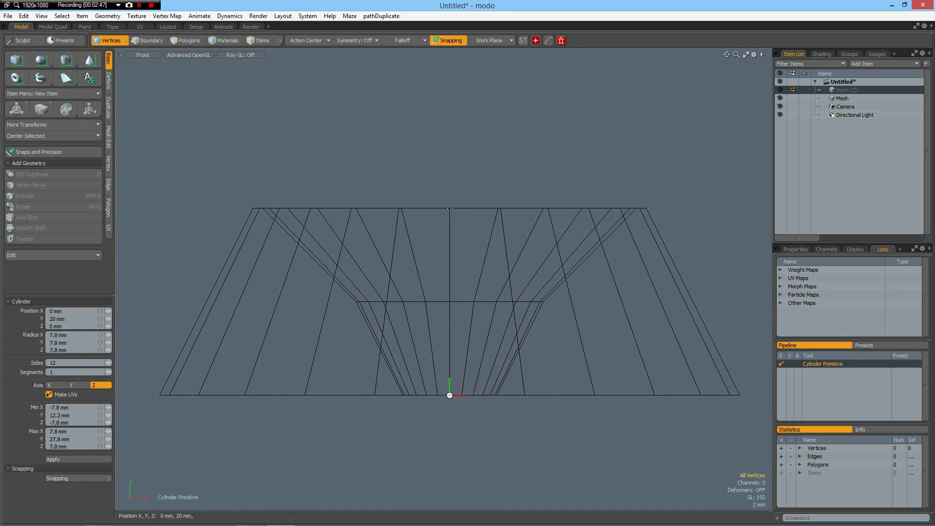
left_click_drag(449, 208, 392, 150)
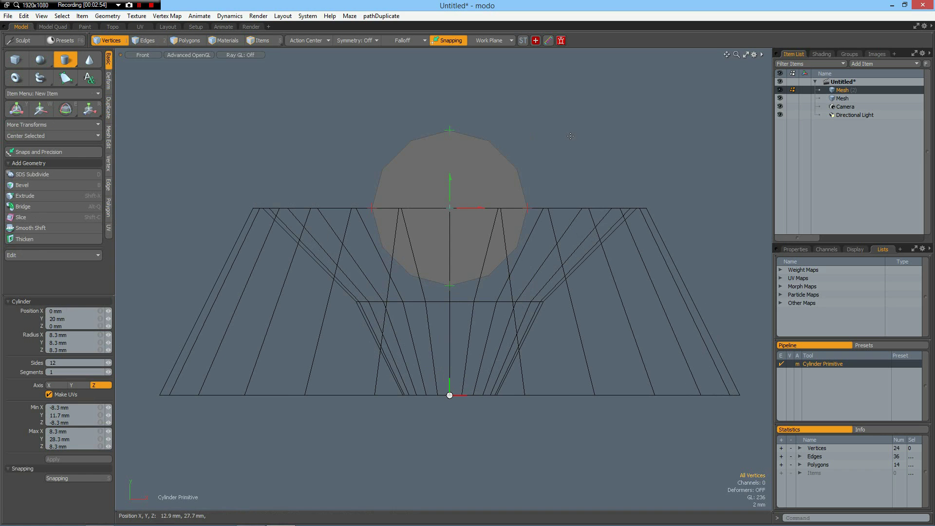
- Stretch the cylinder along Z past both sides of the body, from about -32.6 mm to 53.8 mm
key("ctrl+space")
left_click(587, 123)
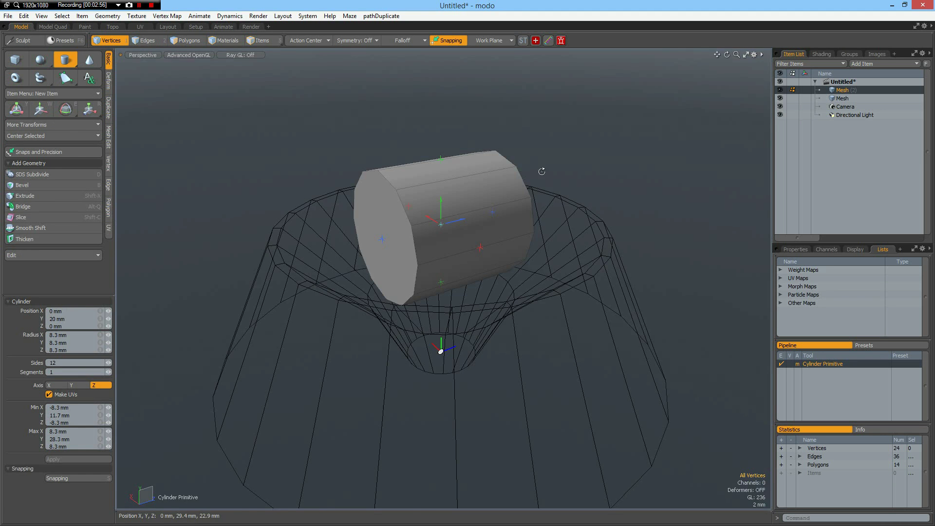
left_click_drag(526, 185, 483, 204, "alt")
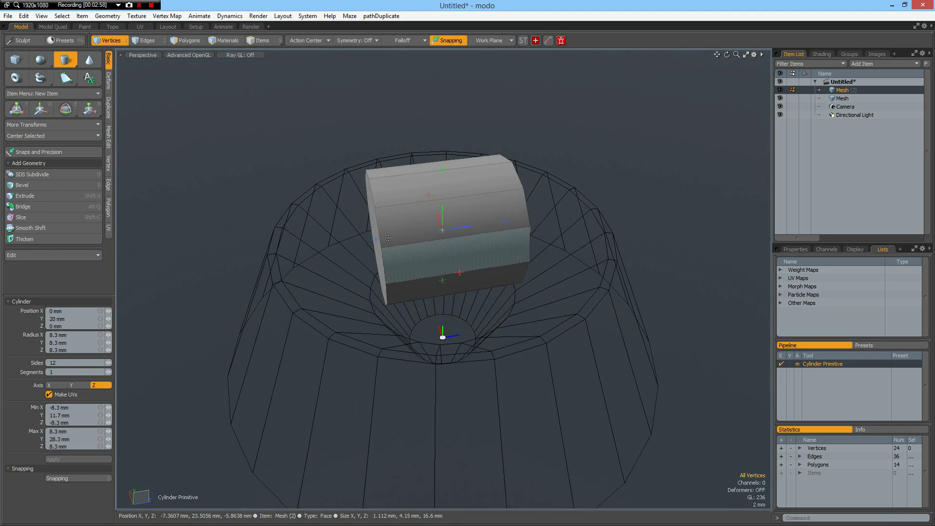
left_click_drag(376, 240, 161, 269)
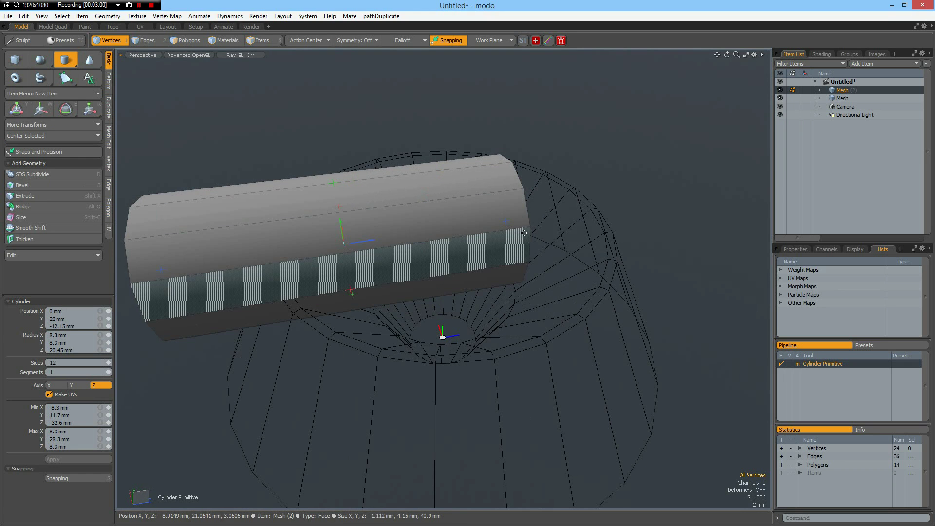
left_click_drag(515, 223, 770, 182)
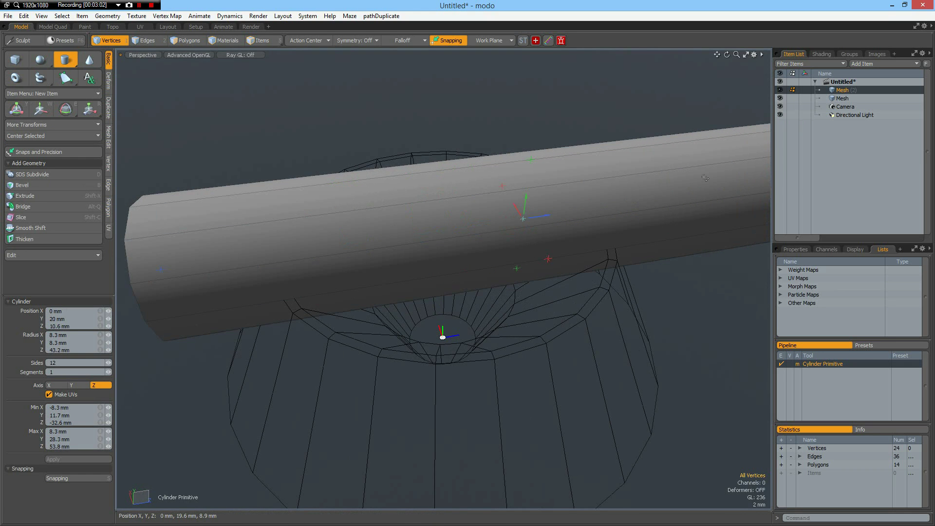
key("space")
left_click_drag(468, 108, 492, 101, "alt")
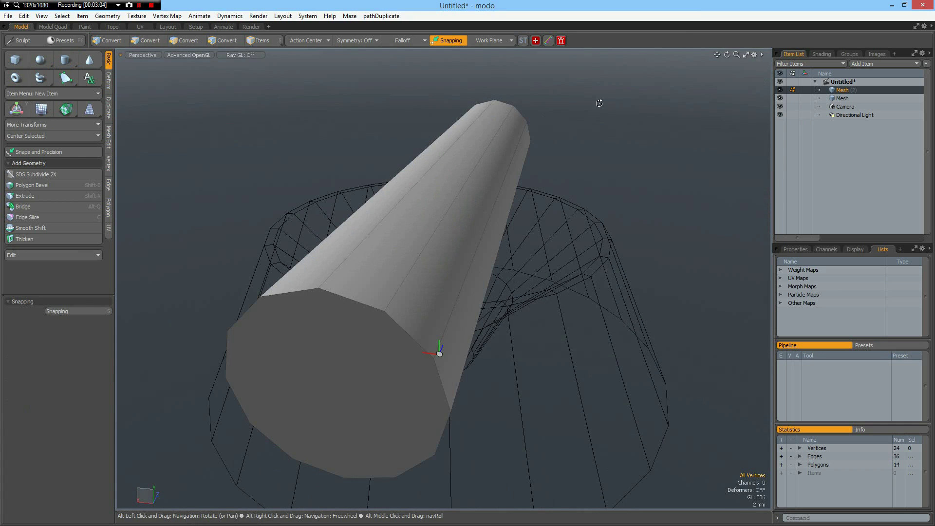
- Stencil the cylinder's outline onto the swept body with Solid Drill, using the Stencil operation, Default material and Background drive mesh
left_click(834, 97)
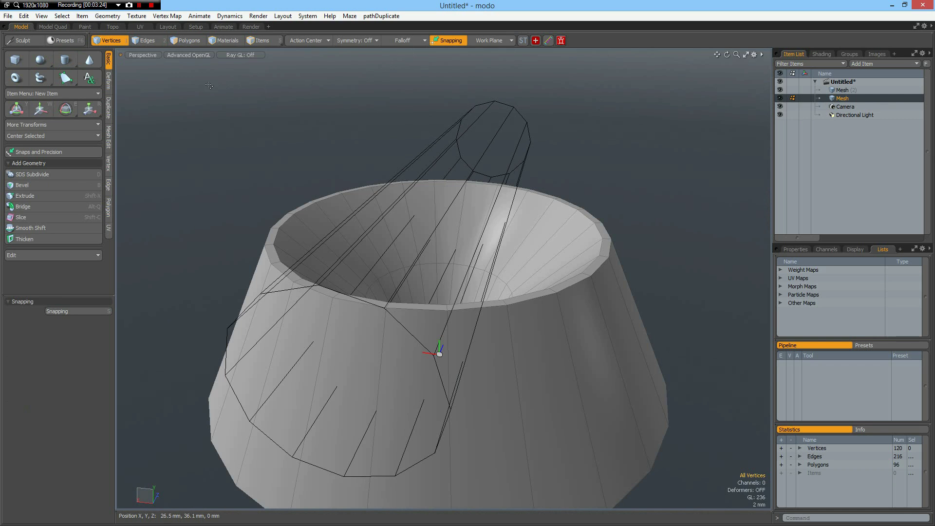
left_click(108, 136)
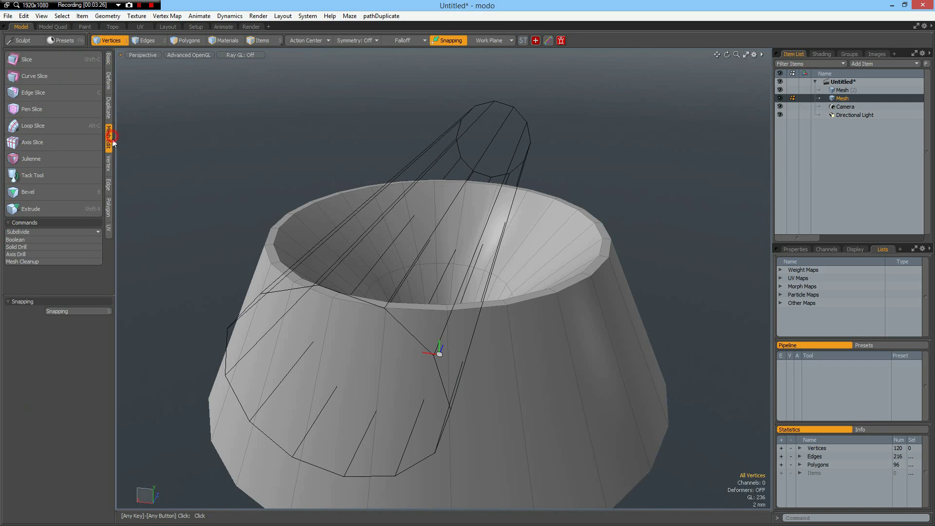
left_click(17, 247)
left_click(786, 346)
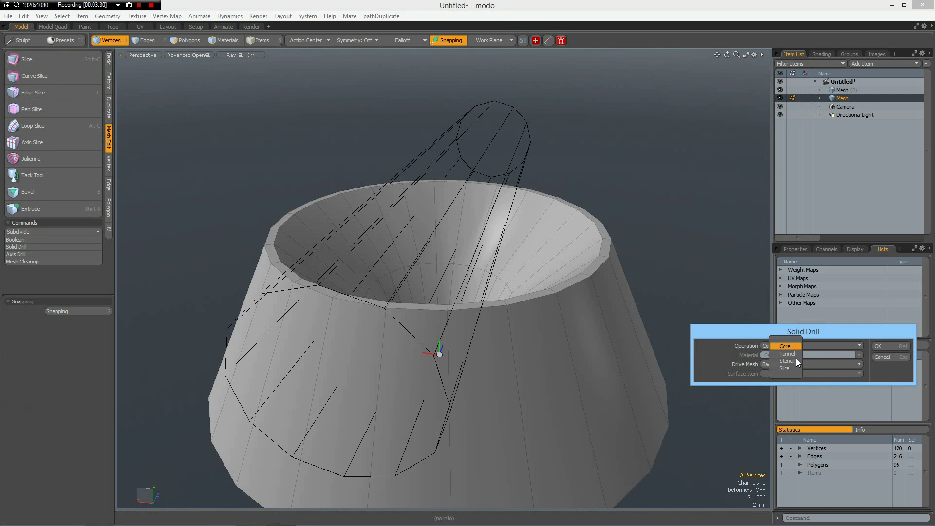
left_click(787, 362)
left_click(877, 347)
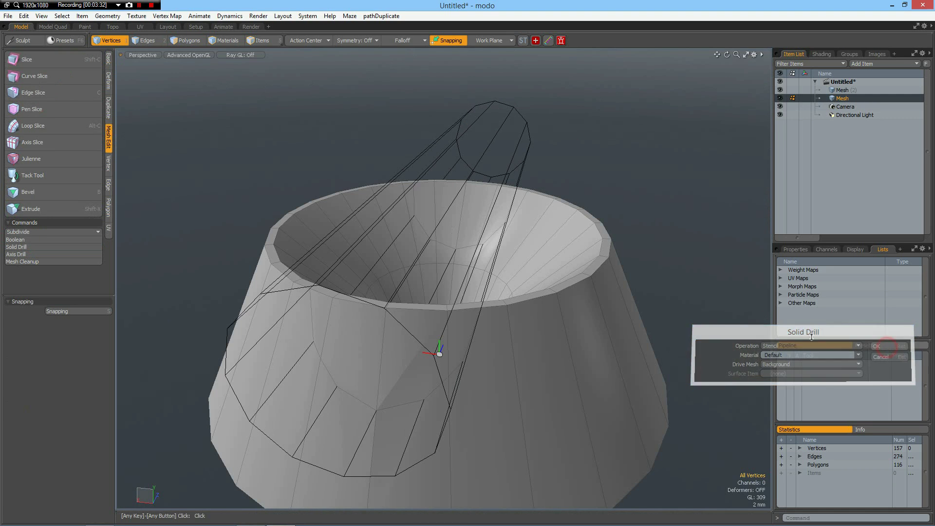
- Keep only the body's +X, -Z quarter in top view by selecting its polygons and removing all the others
mouse_move(563, 289)
left_mouse_down("alt")
mouse_move(552, 274)
mouse_move(554, 294)
left_mouse_up("alt")
key("KP_1")
scroll(550, 290, "down", 3)
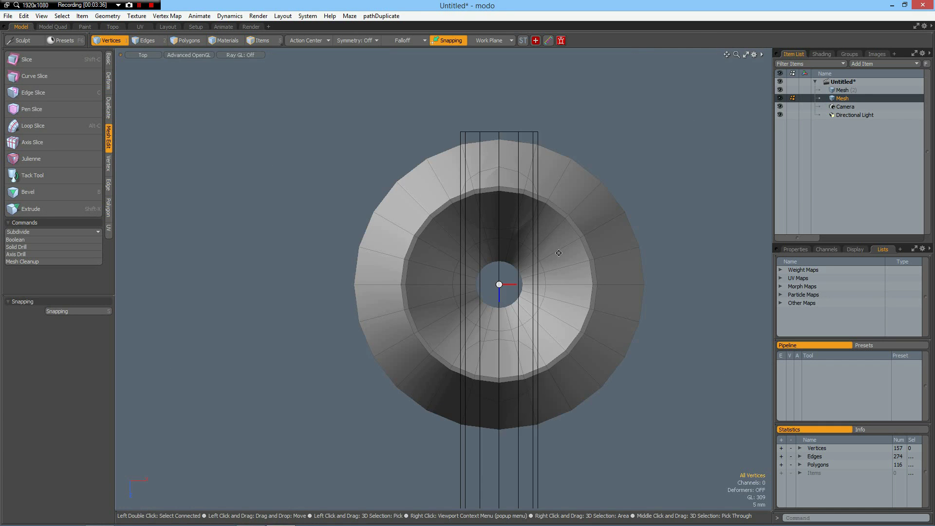
left_click_drag(551, 248, 479, 251, "alt")
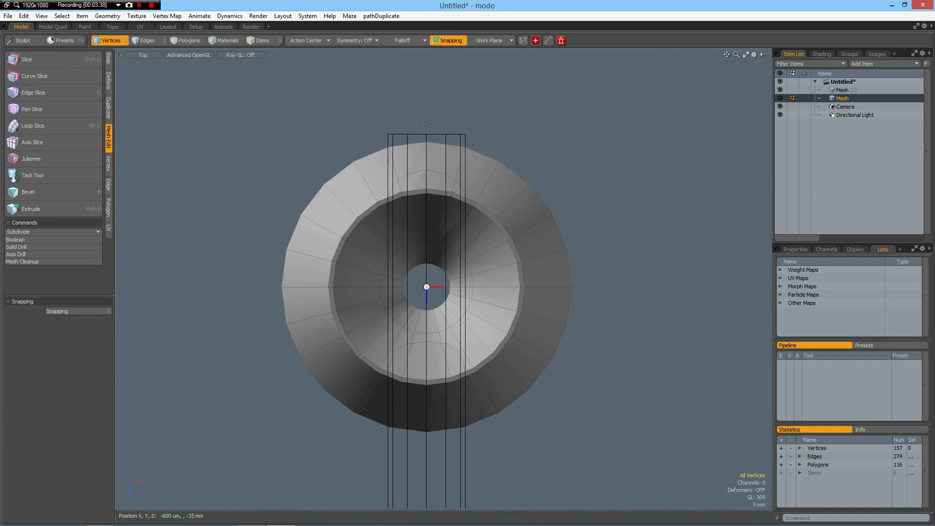
key("3")
mouse_move(423, 123)
right_mouse_down()
mouse_move(431, 197)
mouse_move(597, 294)
right_mouse_up()
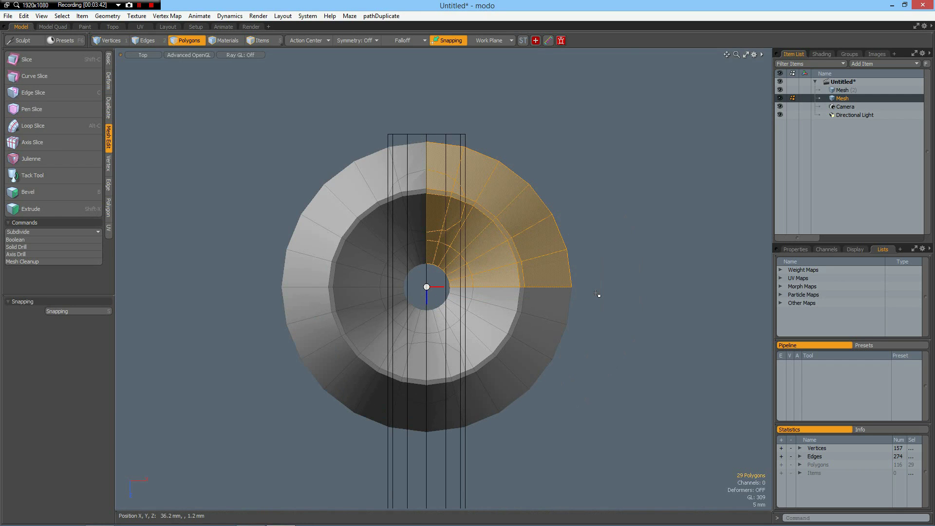
key("bracketleft")
key("h")
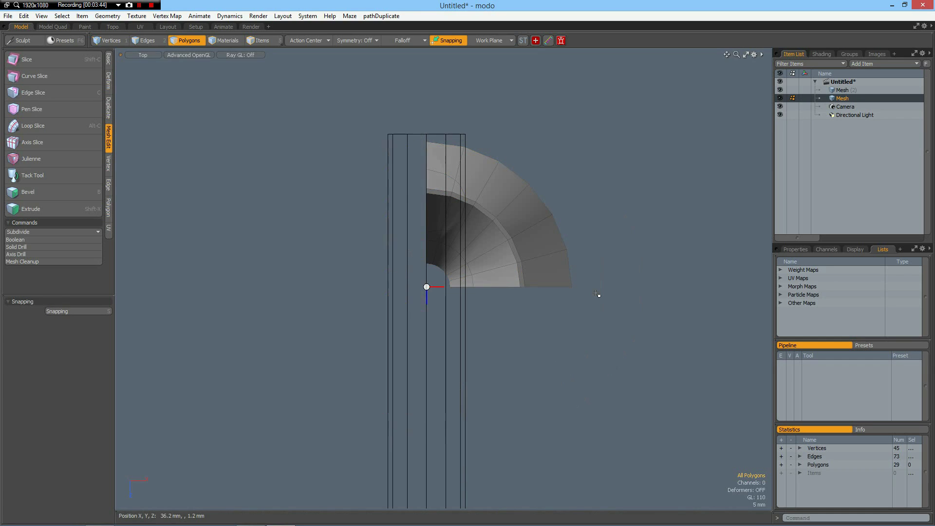
- Delete the stencilled polygons inside the cylinder's outline on the remaining quarter to open the rim notch
right_click_drag(381, 154, 483, 238)
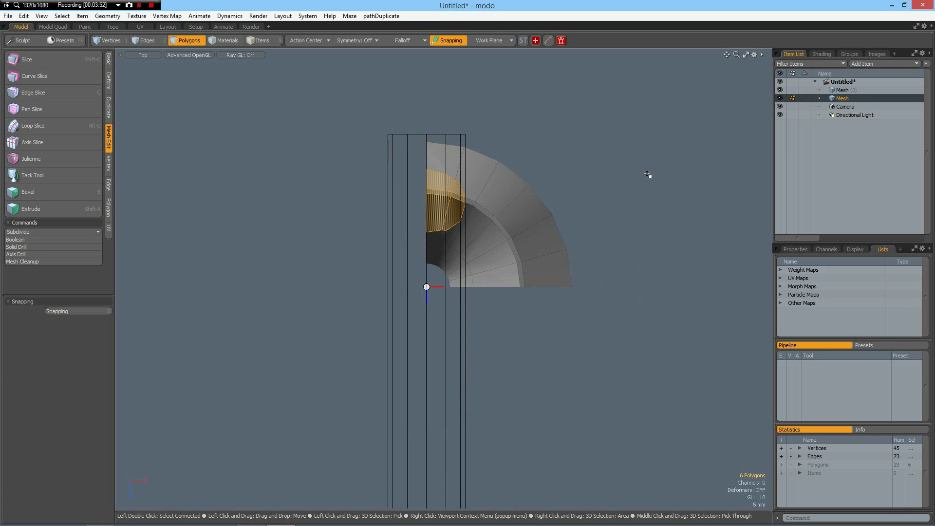
key("Delete")
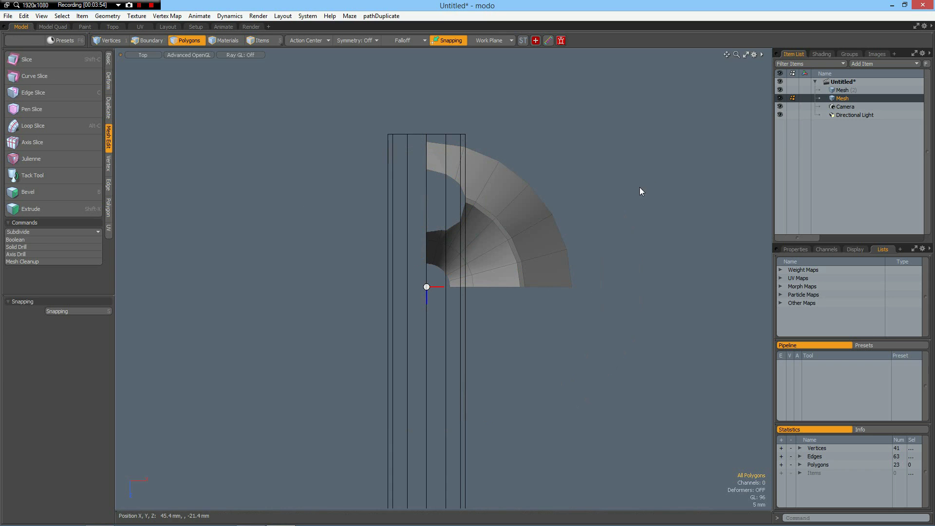
- Join the extra vertex on the notch edge of the inner wall to the neighbouring notch corner vertex
key("ctrl+space")
left_click(664, 171)
left_click_drag(378, 269, 296, 276, "alt")
scroll(400, 286, "up", 10)
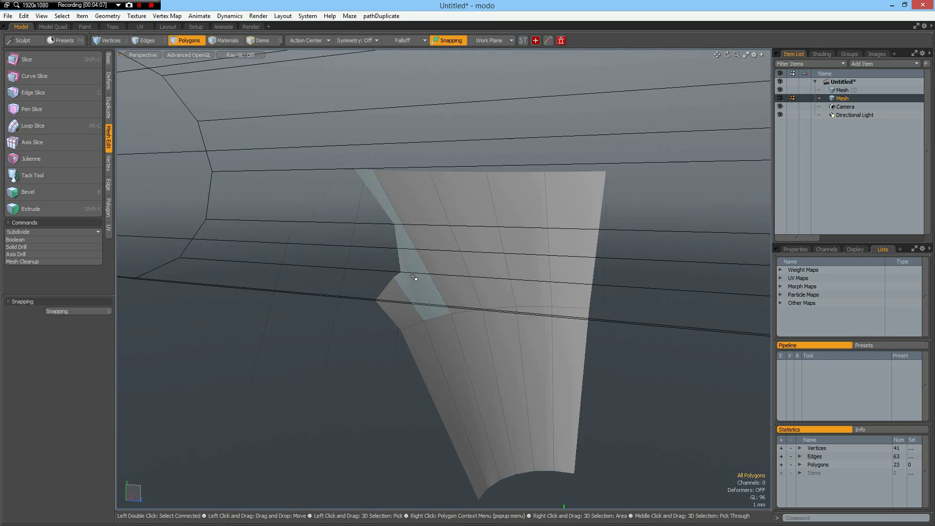
left_click_drag(388, 283, 411, 255, "alt")
scroll(411, 255, "down", 5)
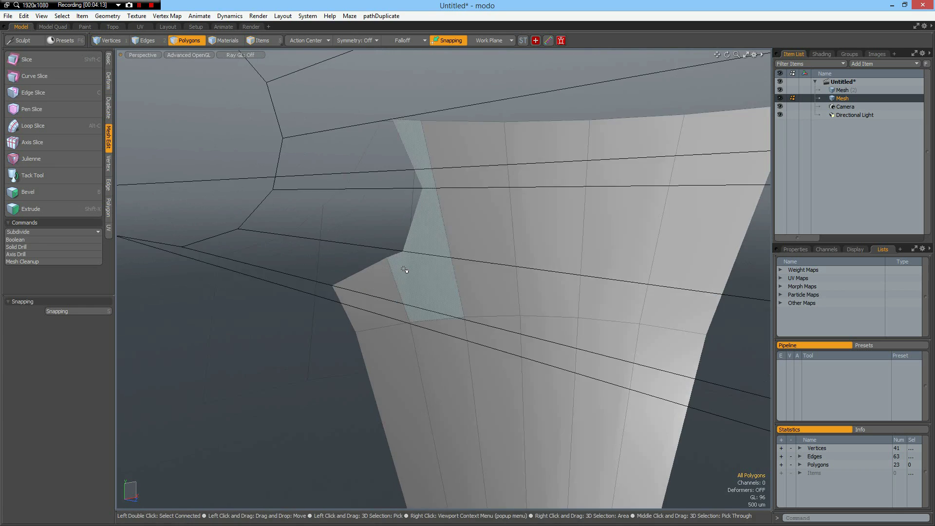
scroll(404, 270, "up", 3)
key("1")
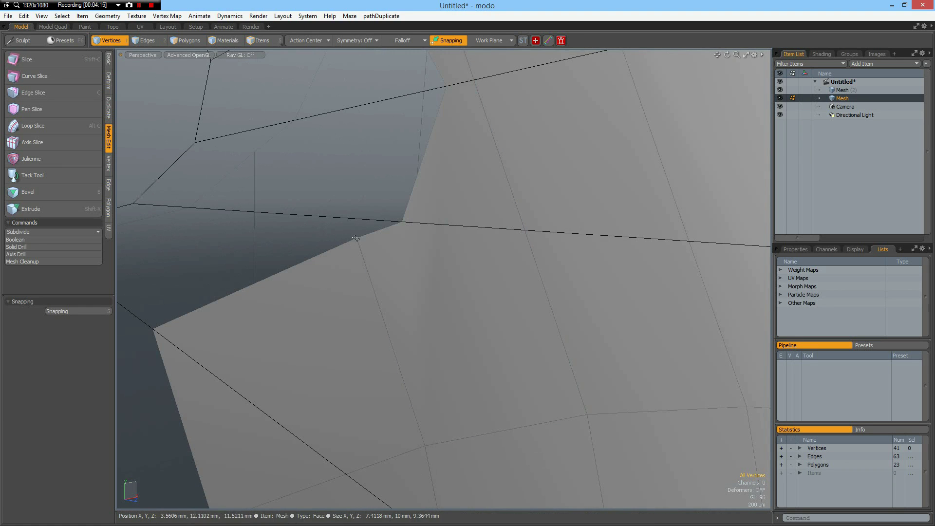
left_click(356, 238)
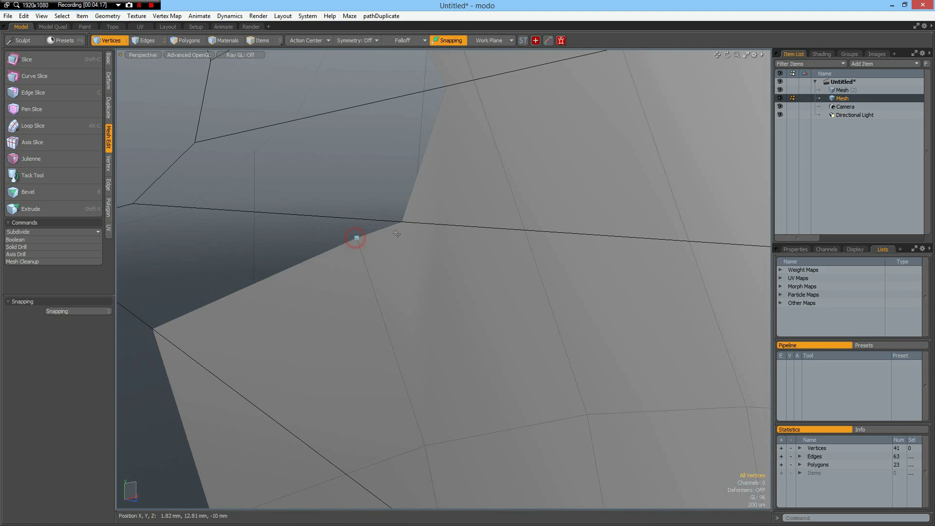
left_click(403, 222, "shift")
key("j")
- Join the extra vertex on the notch edge of the outer wall to the next lower notch corner vertex
scroll(420, 240, "down", 3)
left_click(401, 175)
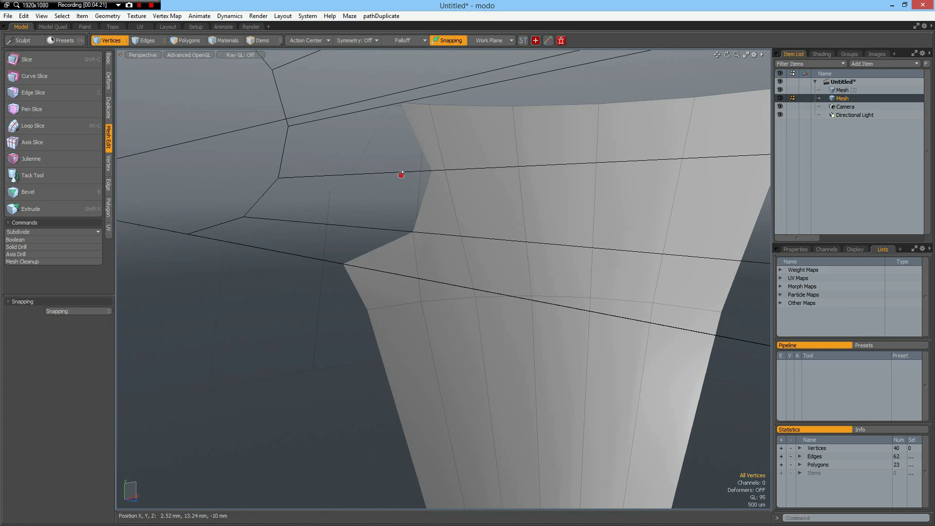
left_click_drag(401, 174, 410, 167, "alt")
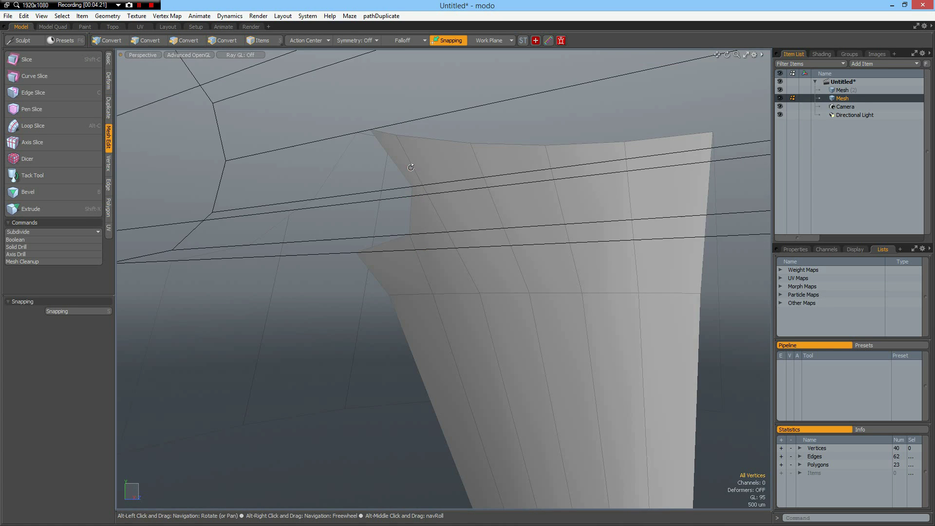
left_click(379, 138)
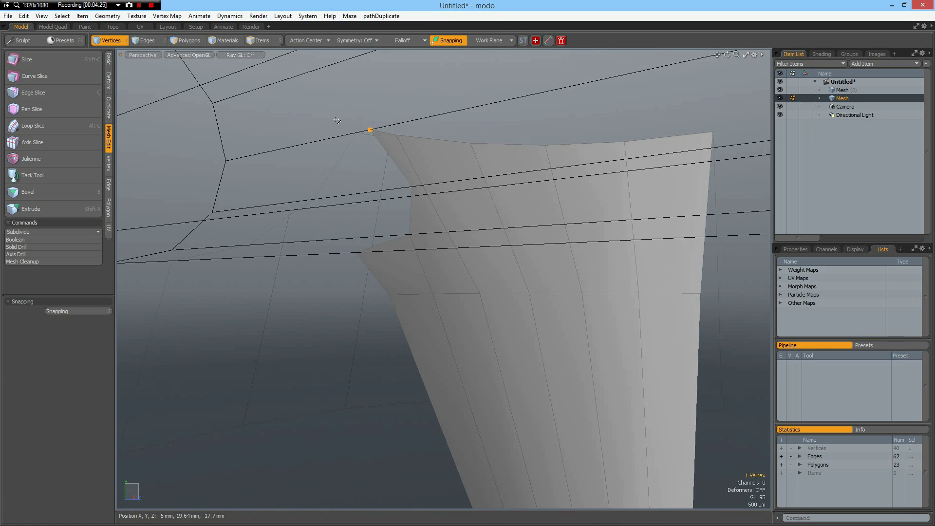
left_click_drag(238, 257, 422, 268, "alt")
scroll(422, 268, "up", 3)
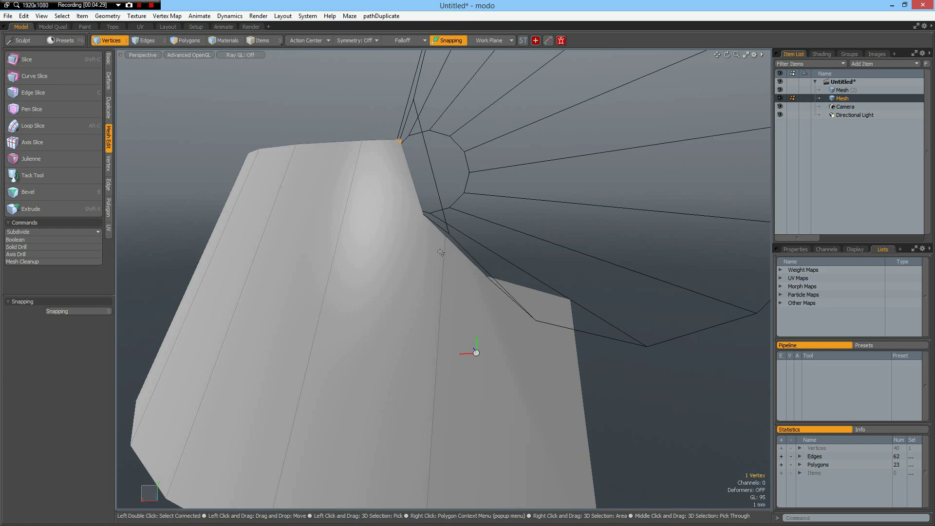
left_click(444, 237)
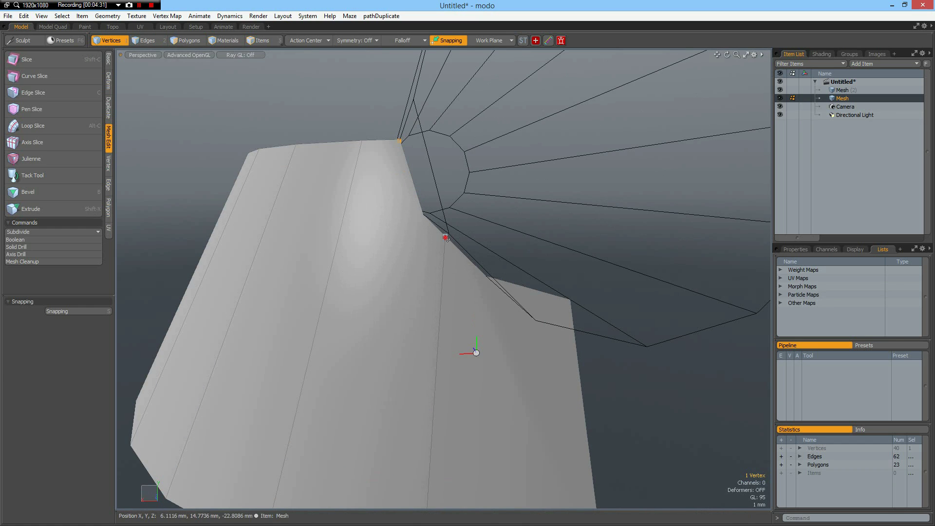
left_click(486, 275, "shift")
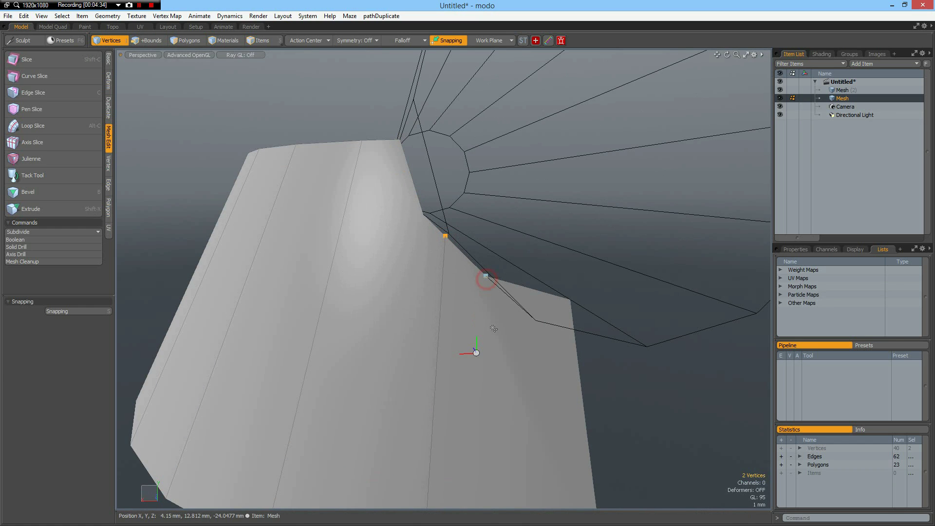
key("j")
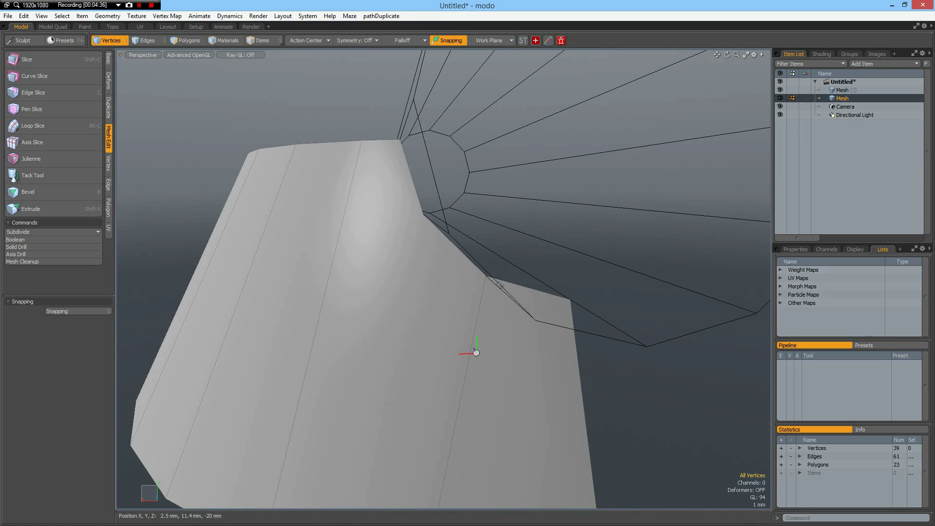
- Hide the cylinder mesh item so only the notched quarter is shown
scroll(497, 297, "down", 3)
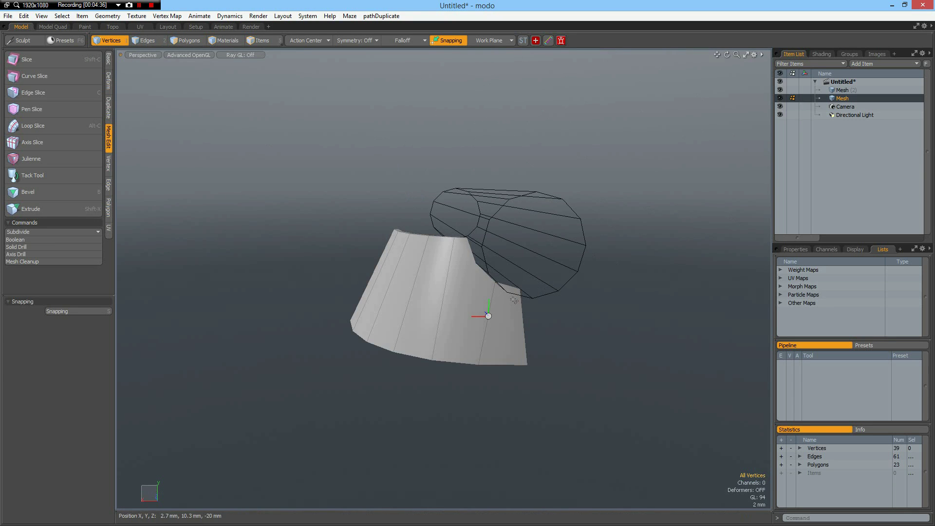
left_click(781, 90)
left_click_drag(440, 273, 414, 325, "alt")
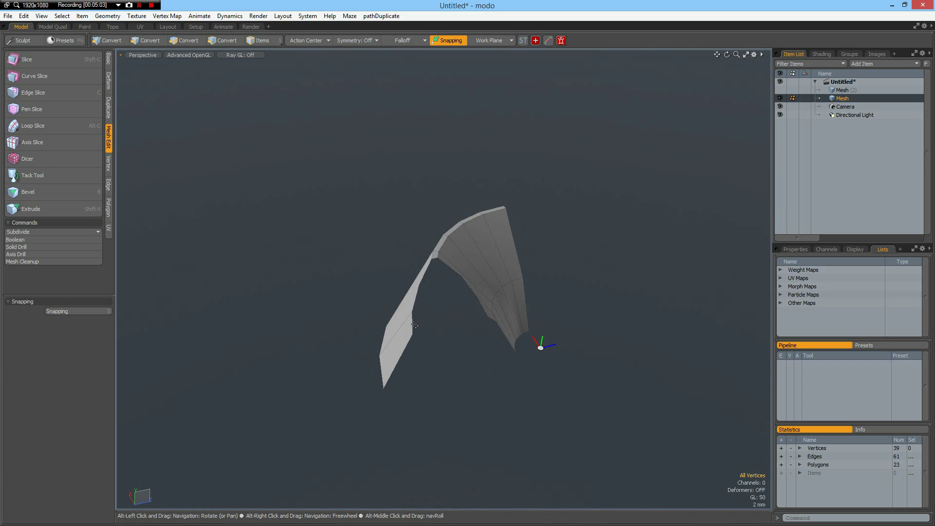
- Try to bridge the complete inner and outer edge chains of the notch in one go, and undo the bridge
key("2")
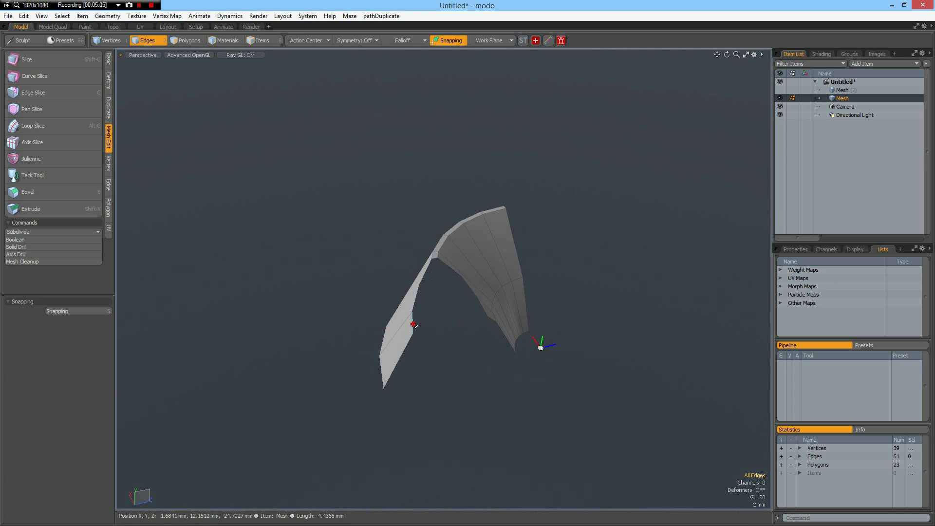
left_click(413, 325)
key("Up")
key("Up")
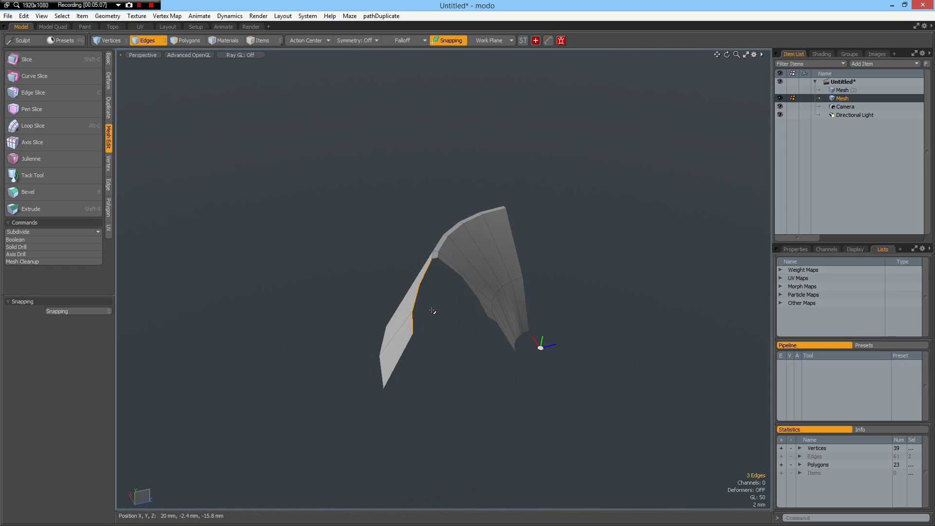
key("Up")
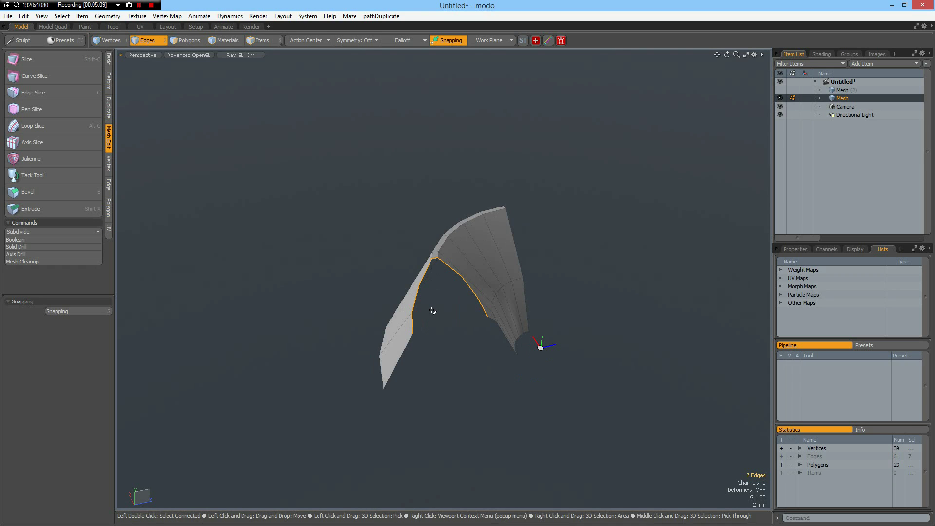
right_click_drag(425, 235, 442, 267, "ctrl")
key("ctrl+b")
left_click(362, 171)
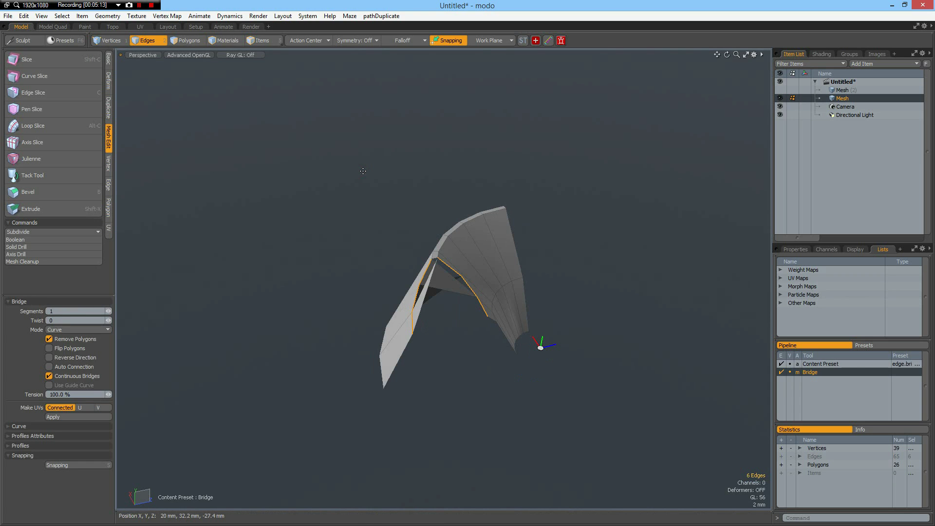
key("ctrl+z")
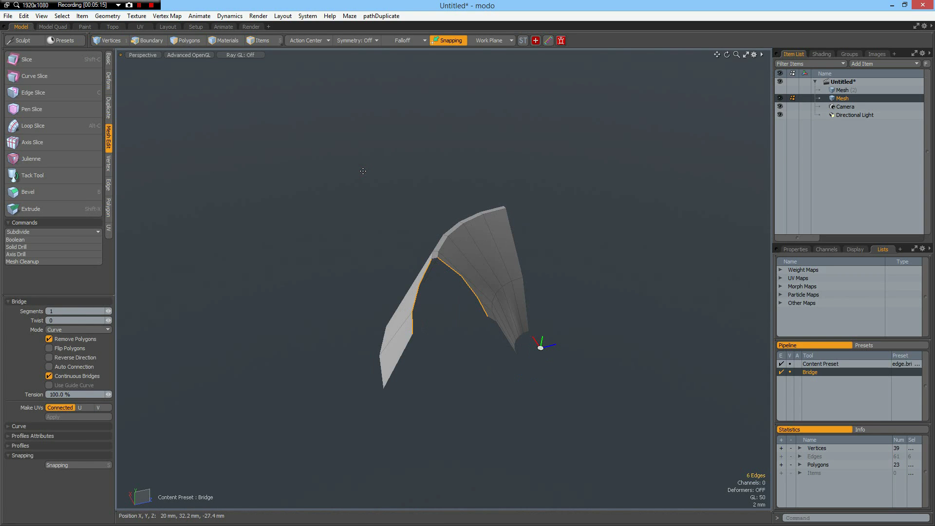
left_click_drag(445, 286, 342, 246, "alt")
key("Escape")
- Bridge the lowest pair of notch edges between the inner and outer walls
scroll(388, 296, "up", 4)
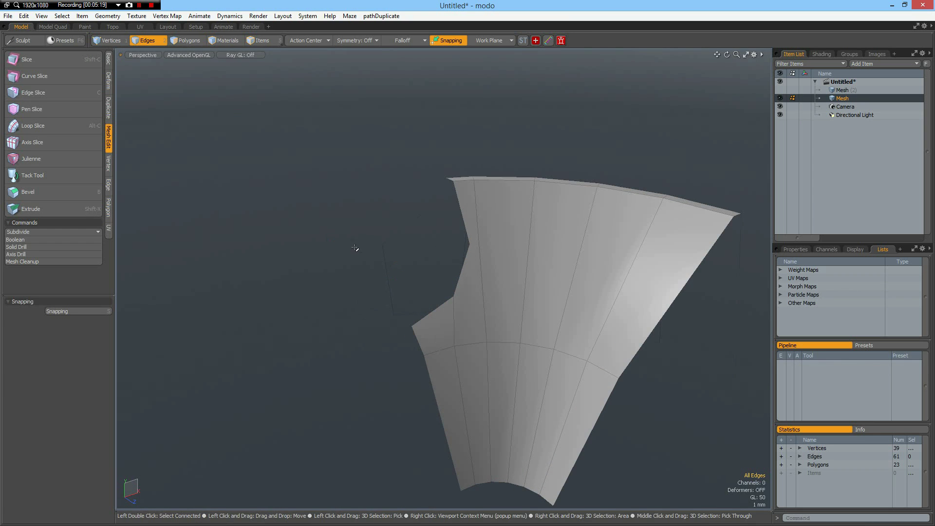
left_click(360, 265)
left_click(429, 316, "shift")
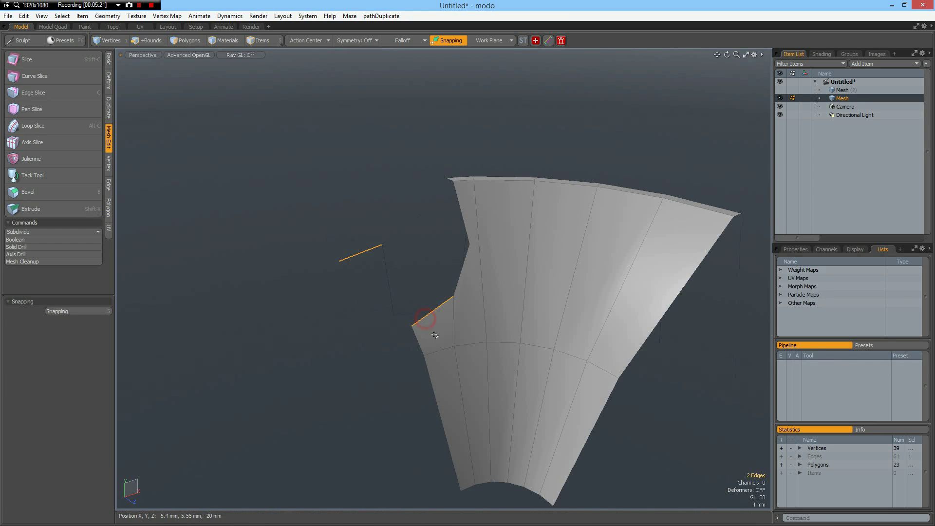
key("alt+b")
left_click(434, 334)
key("space")
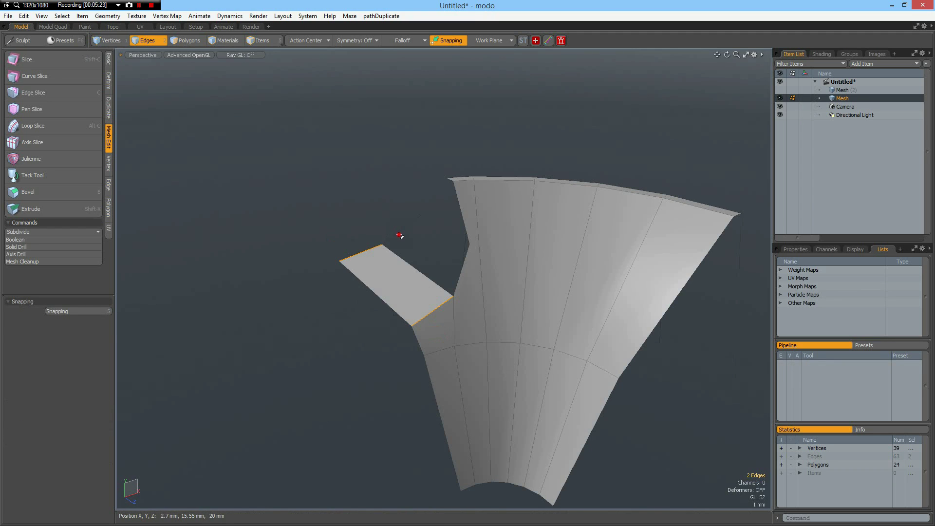
- Bridge the middle pair of notch edges between the inner and outer walls
left_click(402, 230)
left_click(463, 276, "shift")
key("ctrl+b")
left_click(470, 286)
key("space")
- Bridge the uppermost pair of notch edges below the rim to close the gap between both walls
left_click(450, 213)
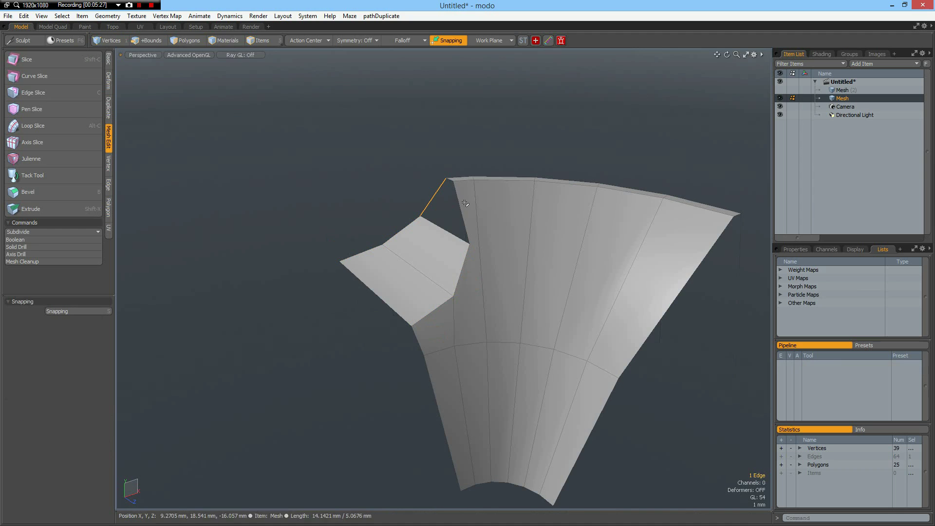
left_click(453, 213, "shift")
key("ctrl+b")
left_click(452, 212)
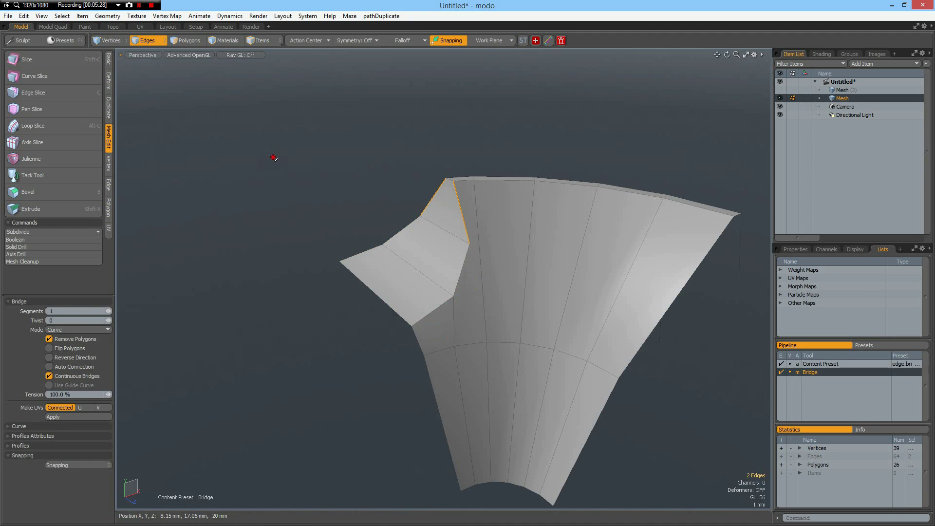
key("space")
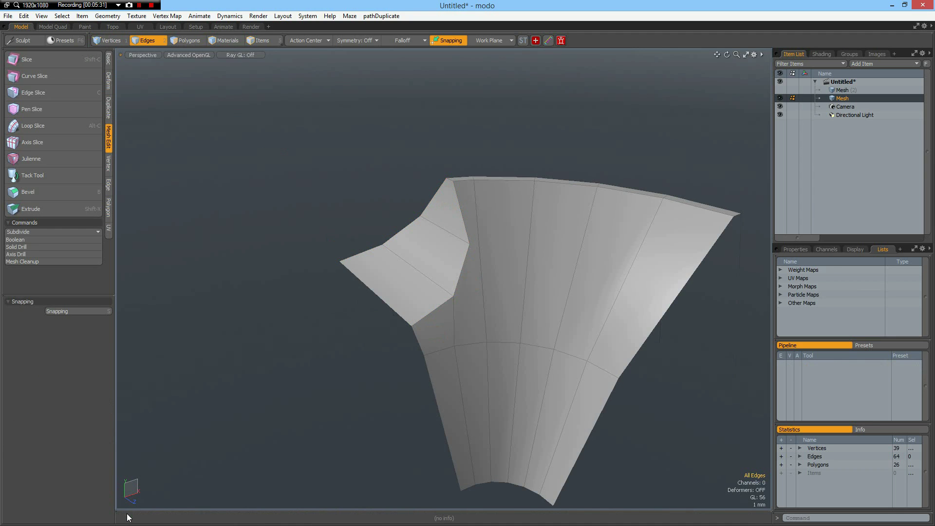
- Switch to the browser to examine the rim notches in the reference photo, and return to modo
key("alt+Tab")
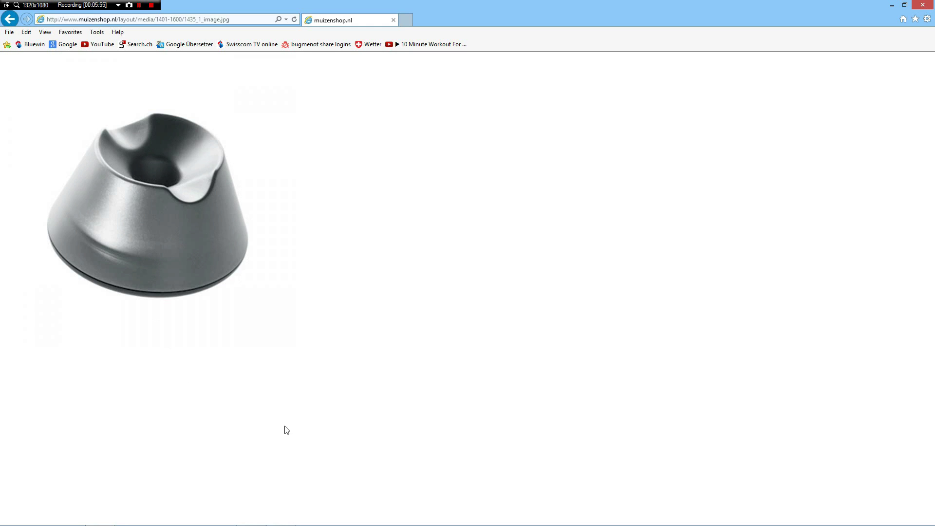
key("alt+Tab")
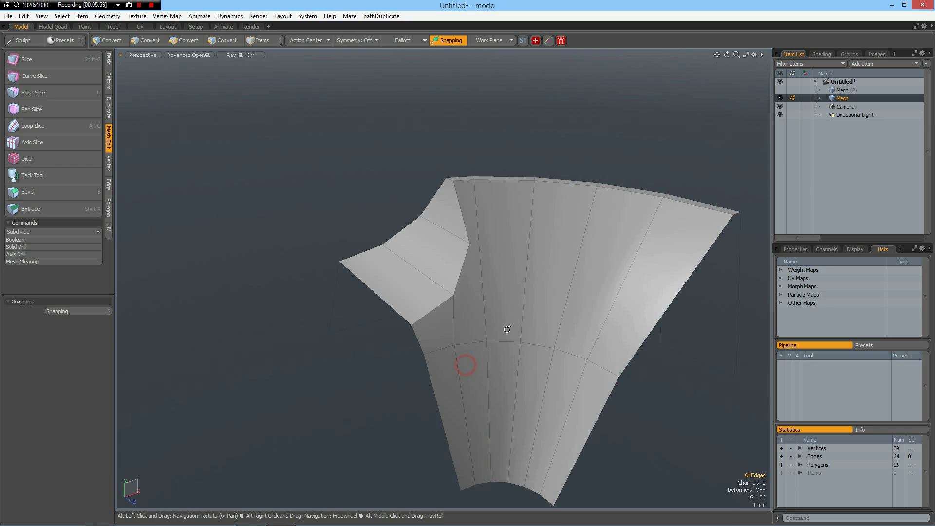
- Add two horizontal edge loops across the four upper inner-wall polygons beside the notch
left_click_drag(467, 365, 492, 344, "alt")
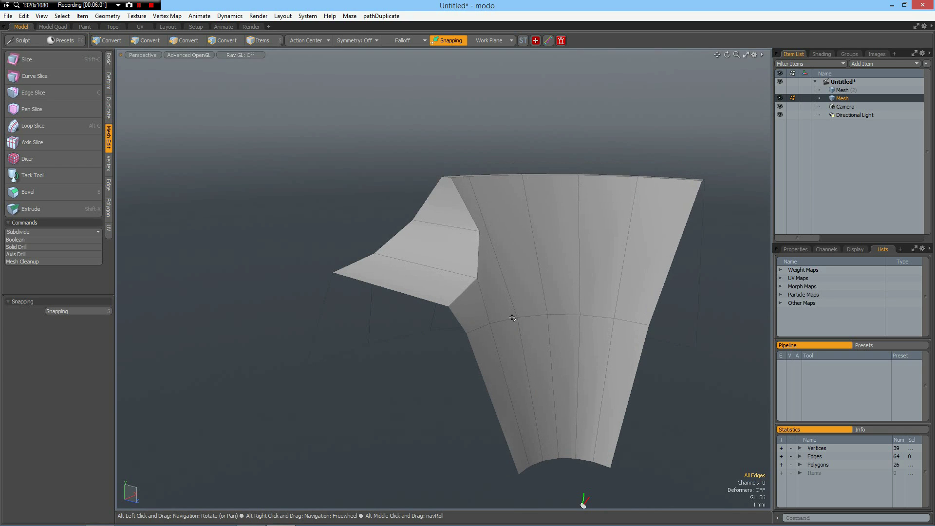
left_click_drag(353, 324, 641, 257, "alt")
key("3")
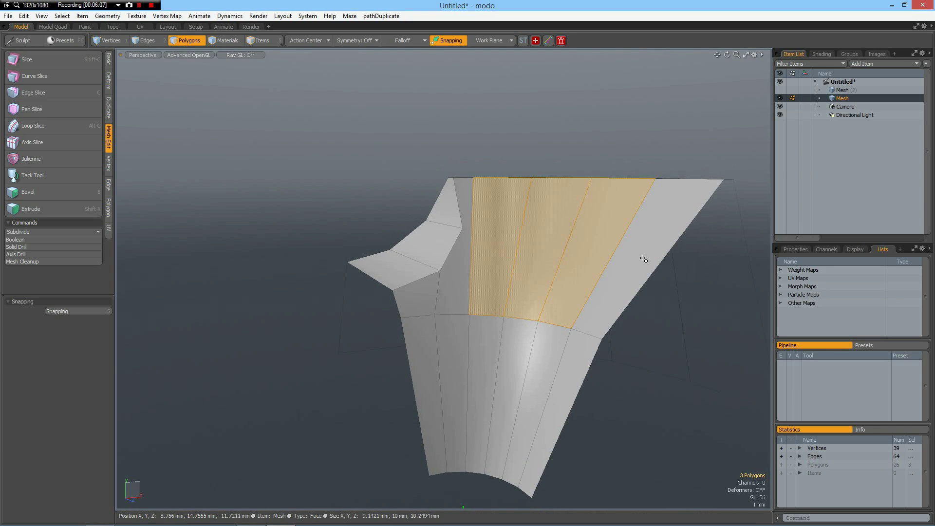
key("alt+l")
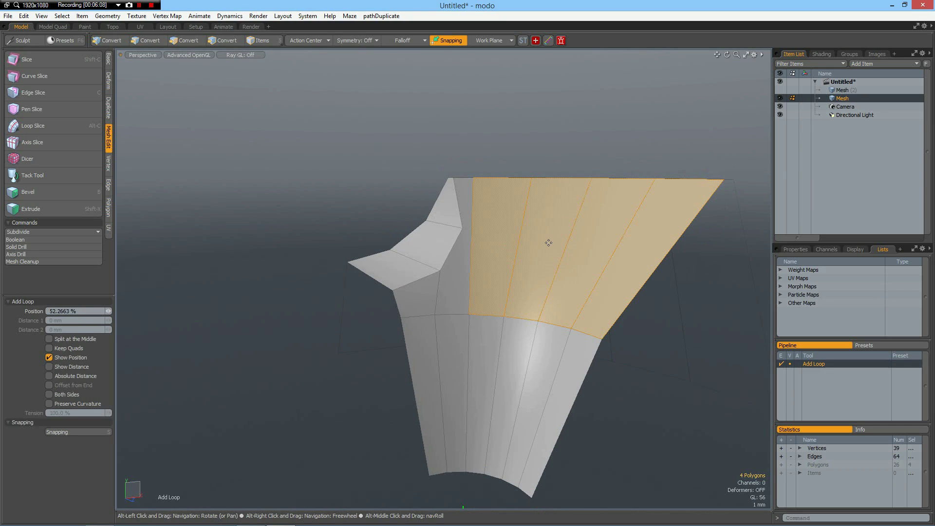
left_click(521, 236)
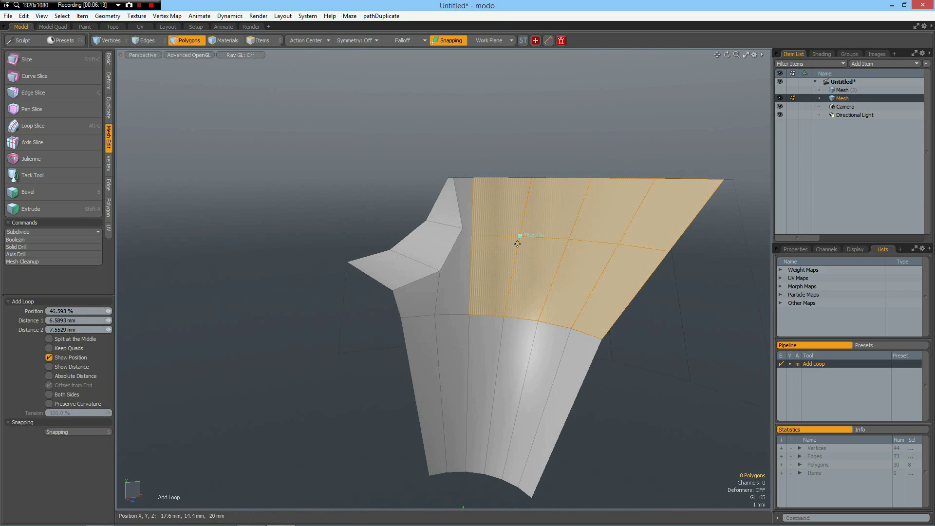
left_click_drag(519, 236, 520, 228)
left_click(510, 275)
key("space")
left_click(284, 178)
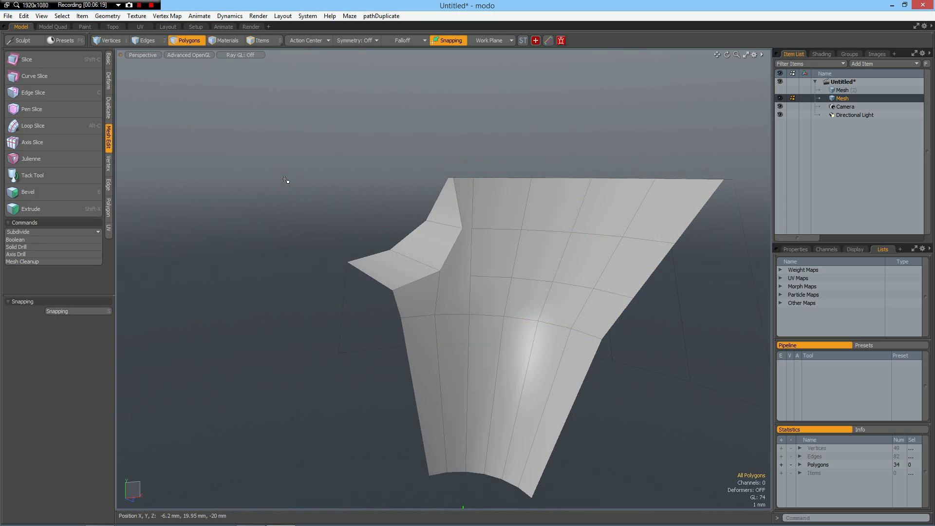
- Edge Slice the inner wall to connect the ends of both new loops to the two neighbouring notch corners
key("c")
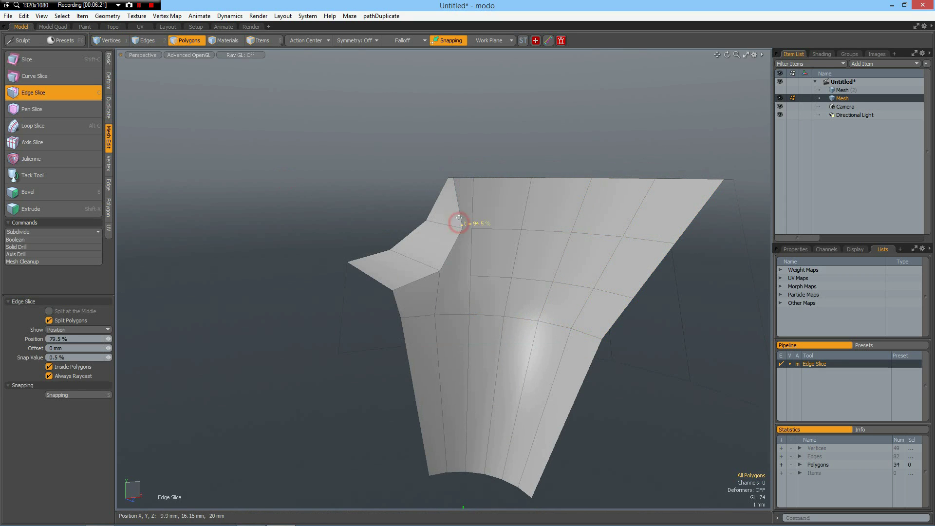
left_click(472, 220)
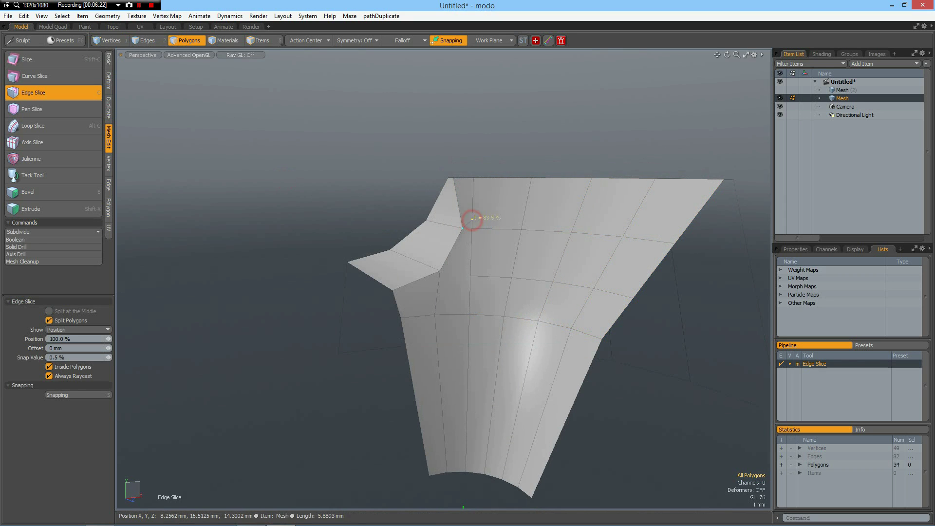
left_click(440, 268)
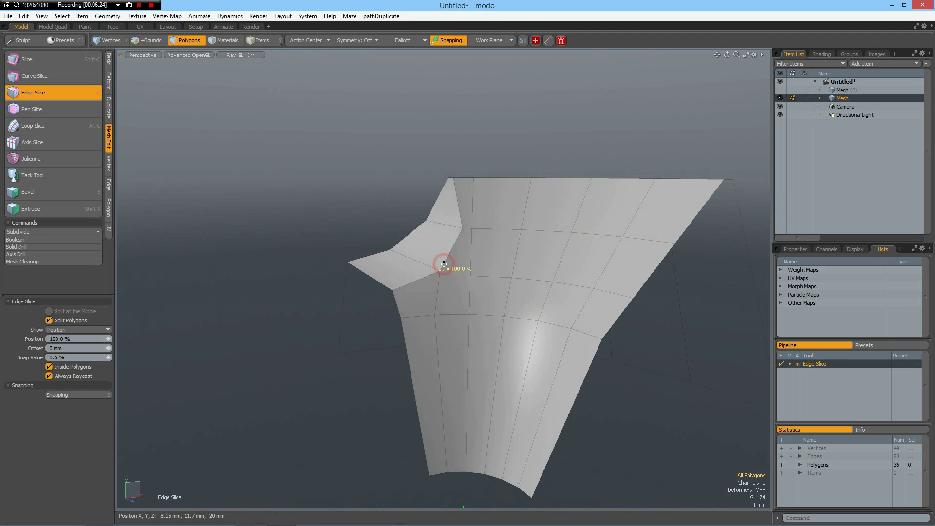
left_click(471, 272)
key("space")
- Add two horizontal loops across the four full-height outer-wall polygons, the upper at about 23% and the lower at about 70%
left_click_drag(431, 229, 614, 208, "alt")
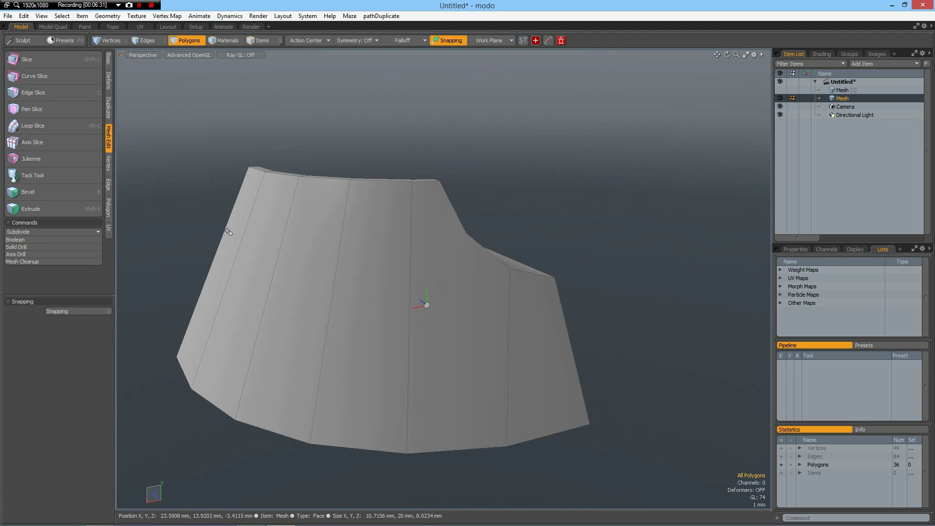
left_click_drag(229, 234, 370, 266)
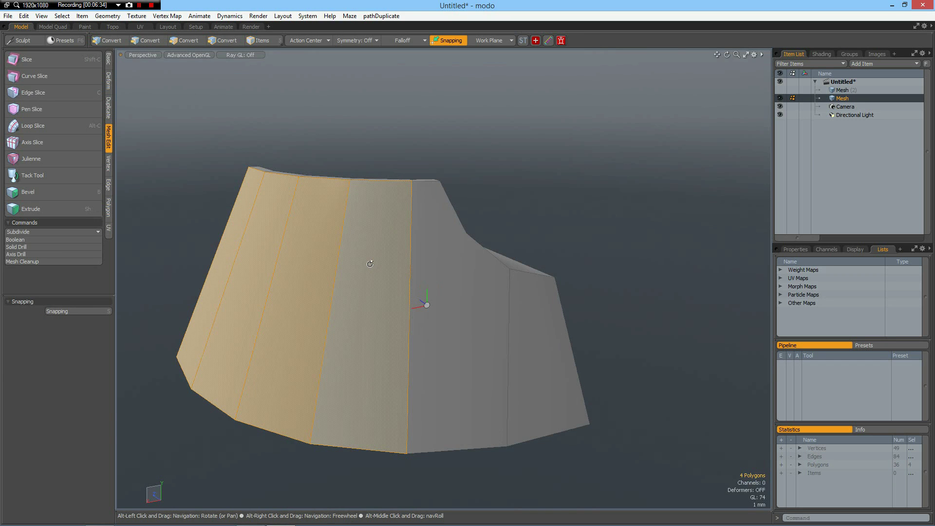
key("alt+l")
left_click_drag(410, 230, 410, 239)
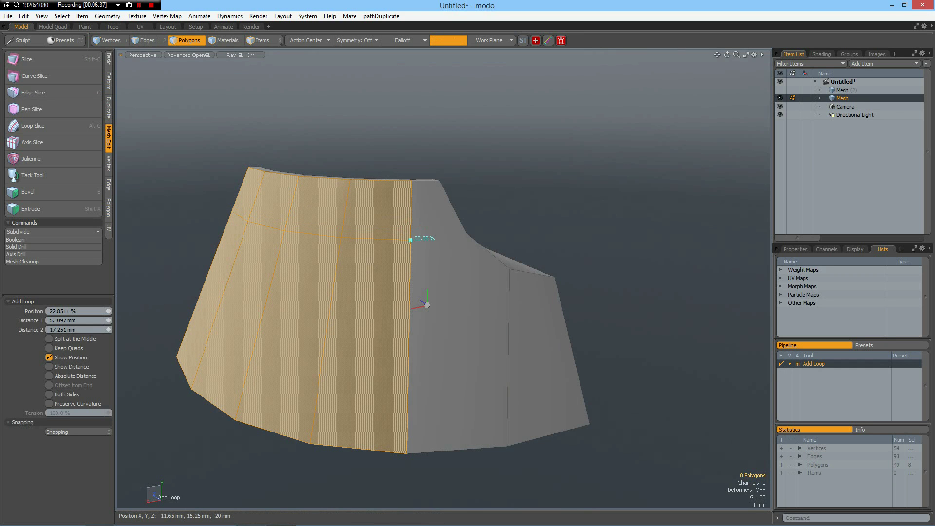
left_click(410, 301)
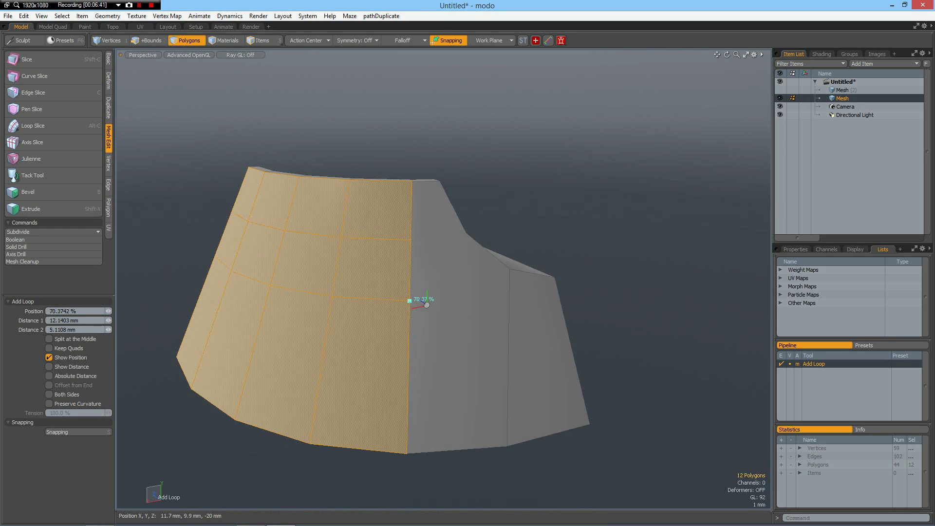
key("space")
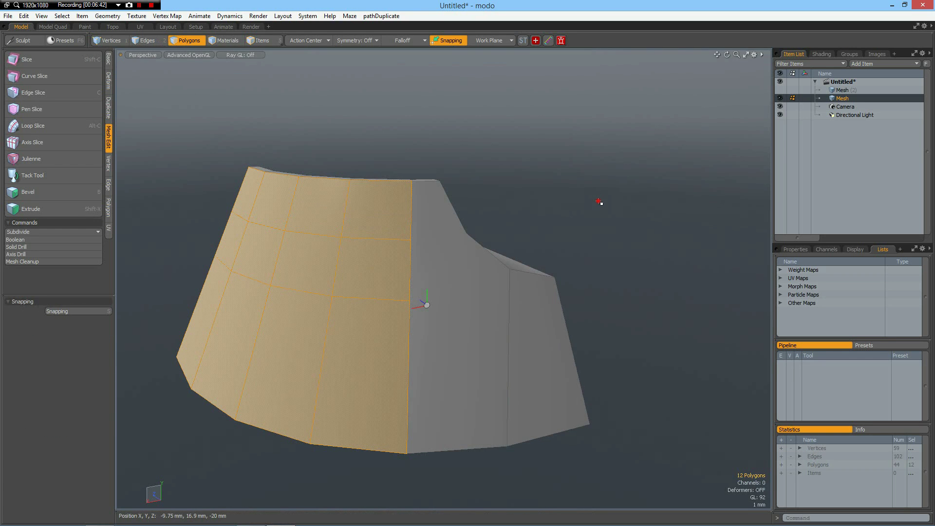
left_click(599, 202)
- Edge Slice the outer wall to connect the upper loop to the upper notch corner and the lower loop to the lower corner
key("c")
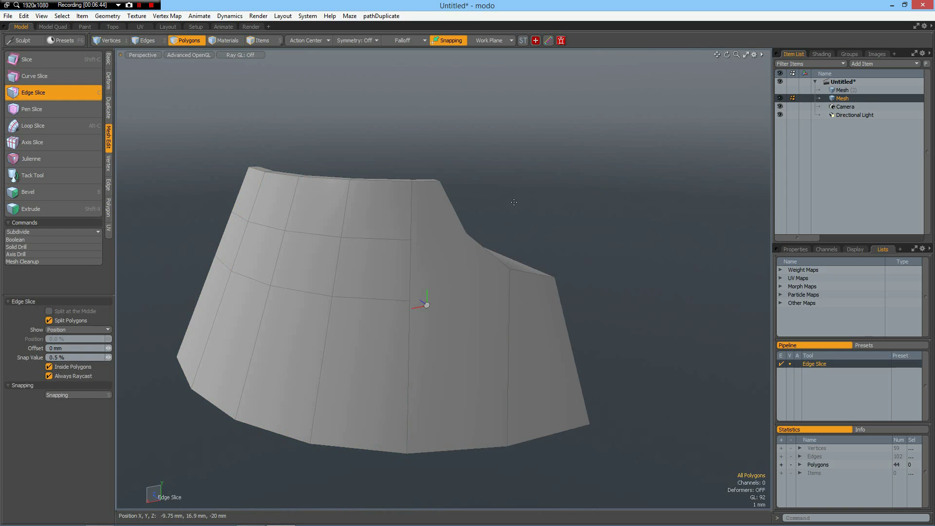
left_click(411, 238)
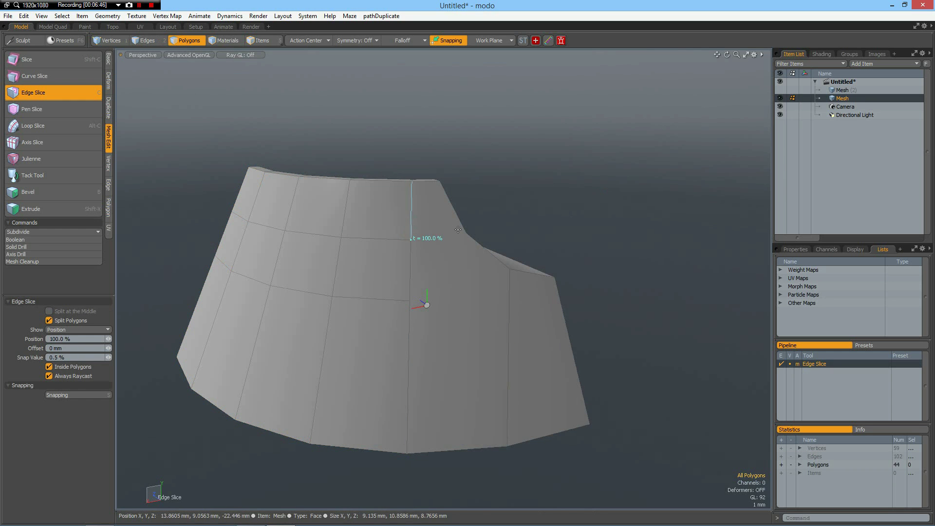
left_click(462, 227)
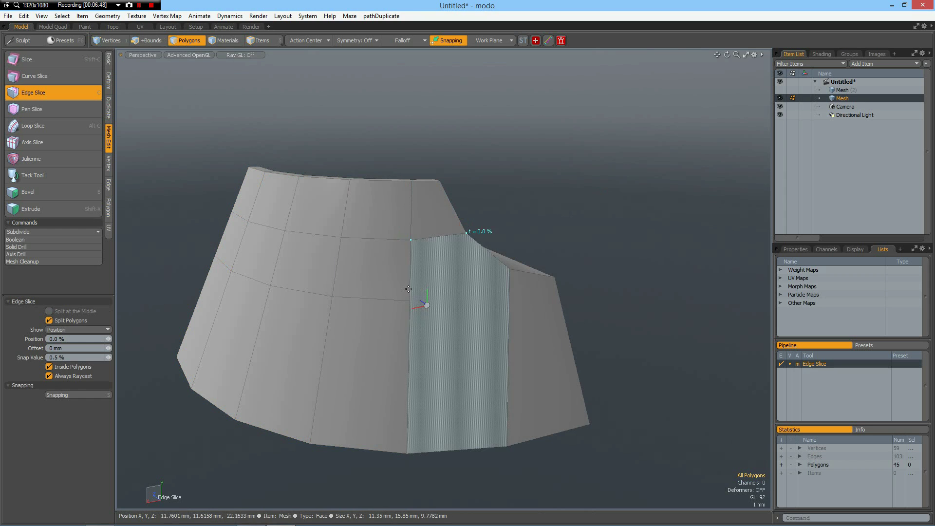
left_click(505, 264)
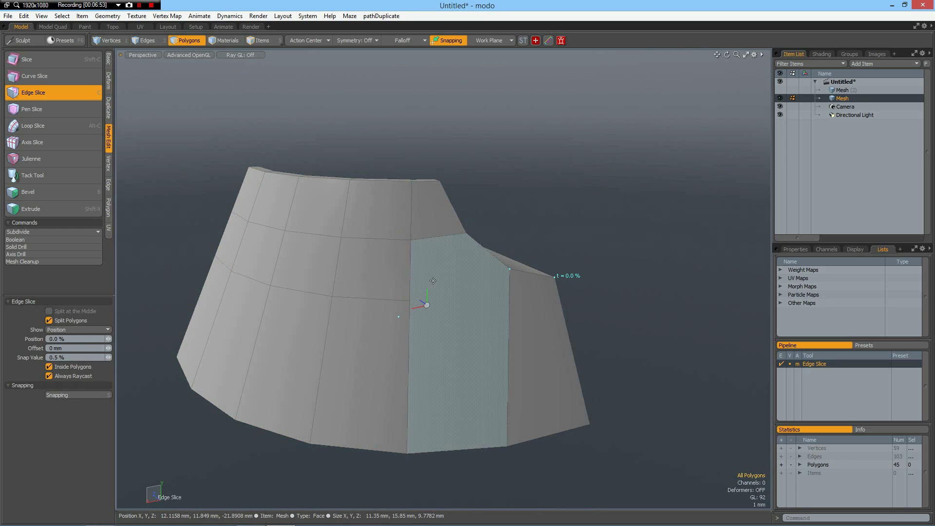
key("space")
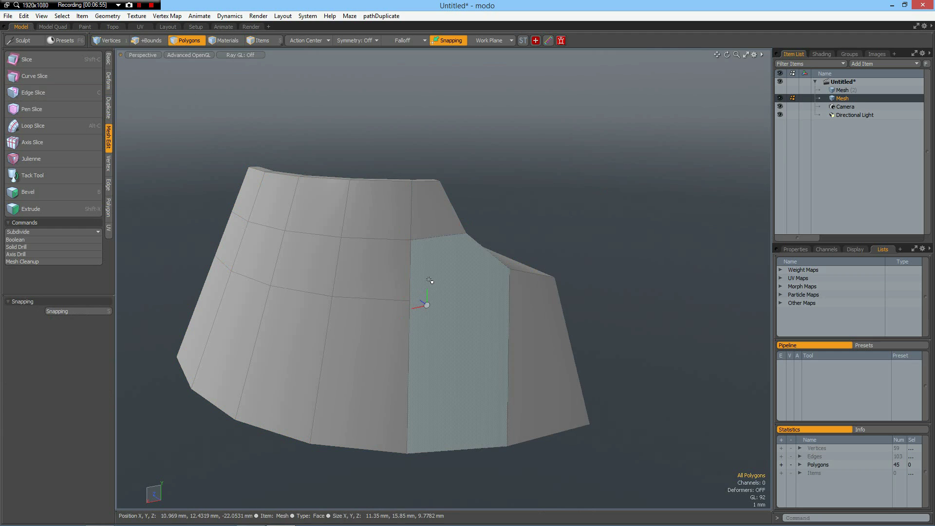
key("c")
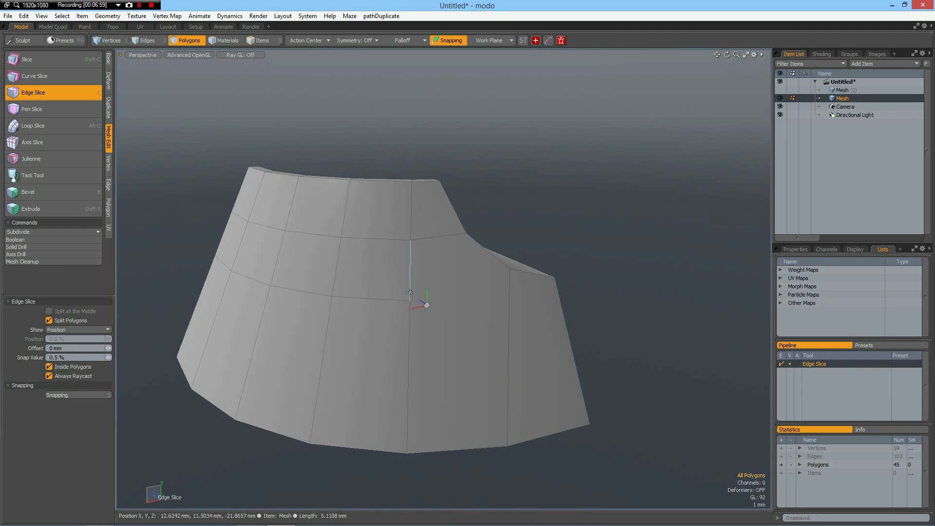
left_click(411, 293)
left_click(502, 263)
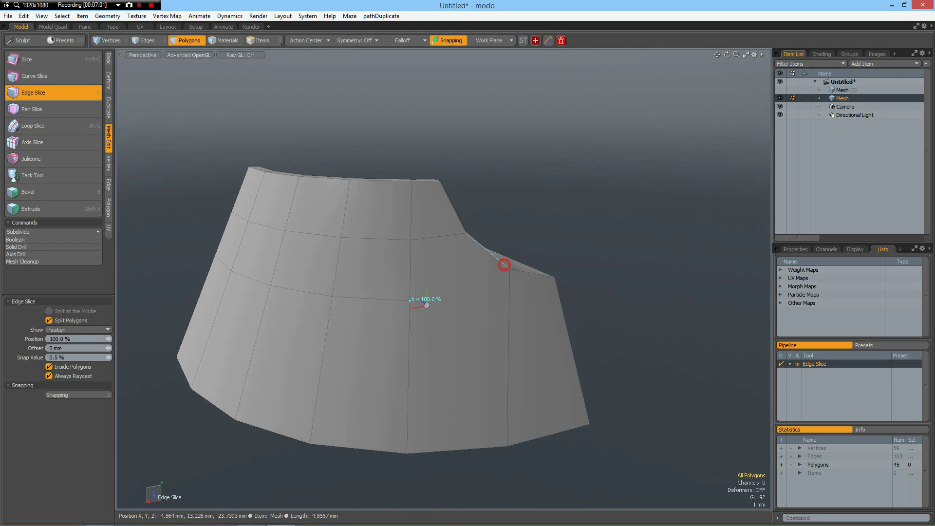
key("space")
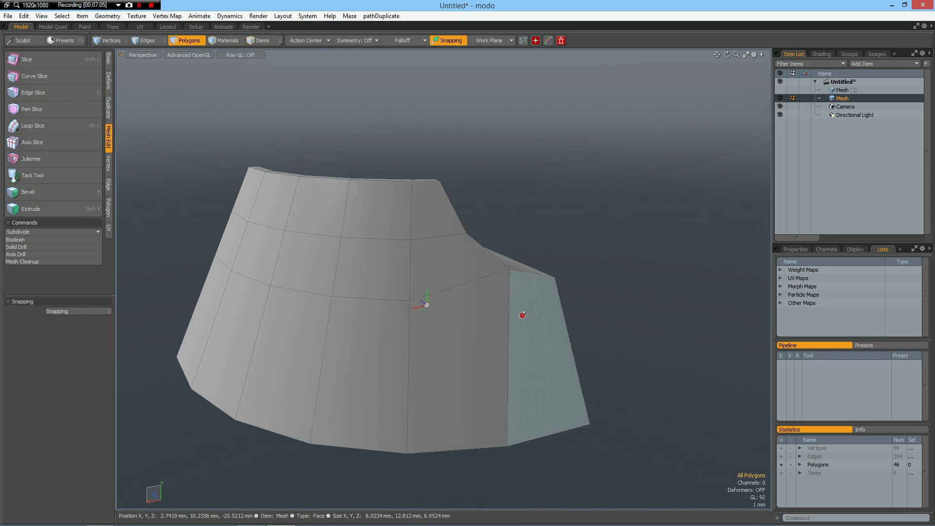
mouse_move(521, 315)
left_mouse_down("alt")
mouse_move(471, 334)
mouse_move(451, 304)
mouse_move(477, 319)
left_mouse_up("alt")
key("2")
mouse_move(472, 271)
left_mouse_down("alt")
mouse_move(296, 240)
mouse_move(409, 271)
mouse_move(434, 305)
left_mouse_up("alt")
left_click_drag(379, 259, 663, 309, "alt")
left_click(383, 329)
left_click_drag(425, 309, 221, 216, "alt")
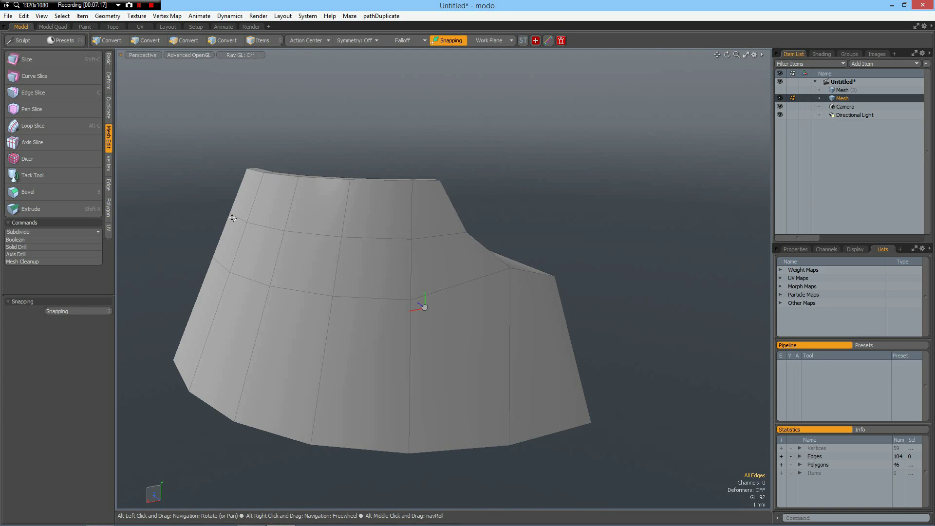
- Select all outer-wall polygons and bevel them as a group with a 700 um inset and no shift
key("3")
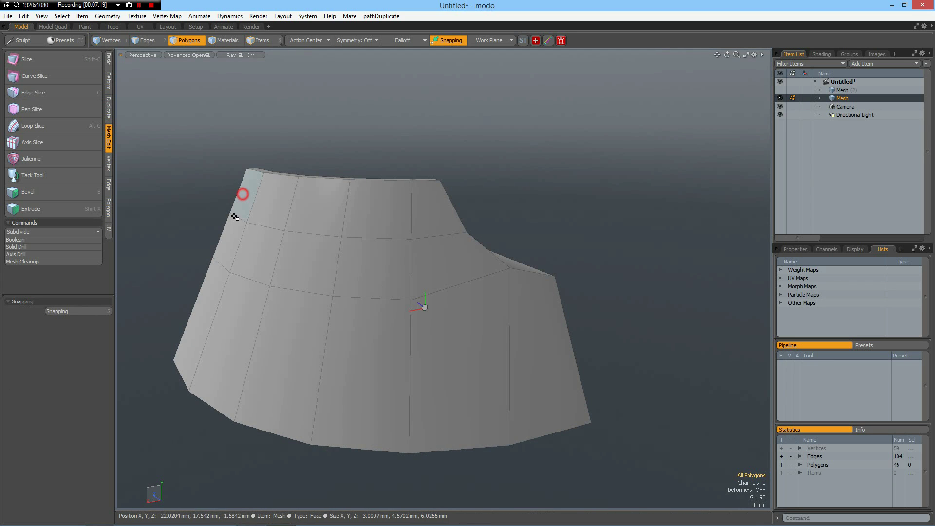
left_click_drag(235, 217, 204, 329)
mouse_move(363, 209)
left_mouse_down()
mouse_move(421, 224)
mouse_move(510, 332)
mouse_move(399, 390)
mouse_move(307, 313)
mouse_move(414, 297)
left_mouse_up()
key("b")
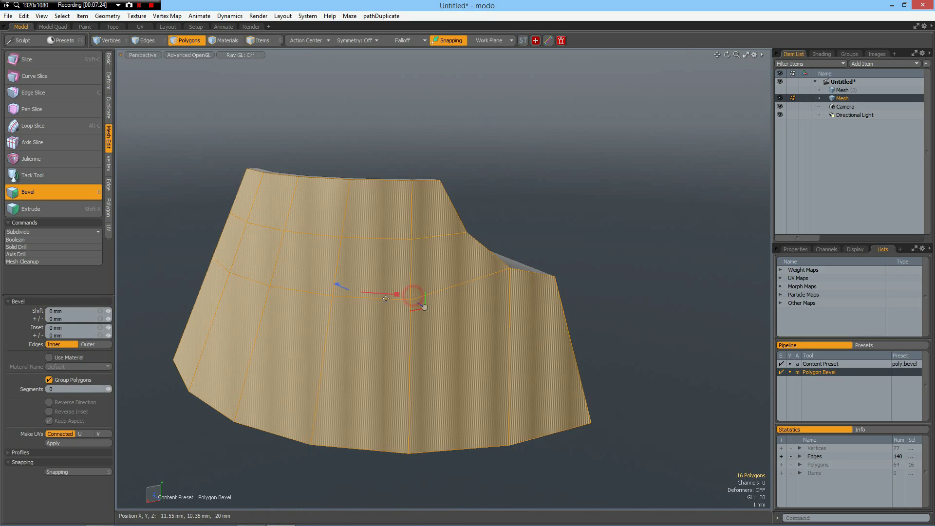
left_click_drag(397, 295, 401, 295)
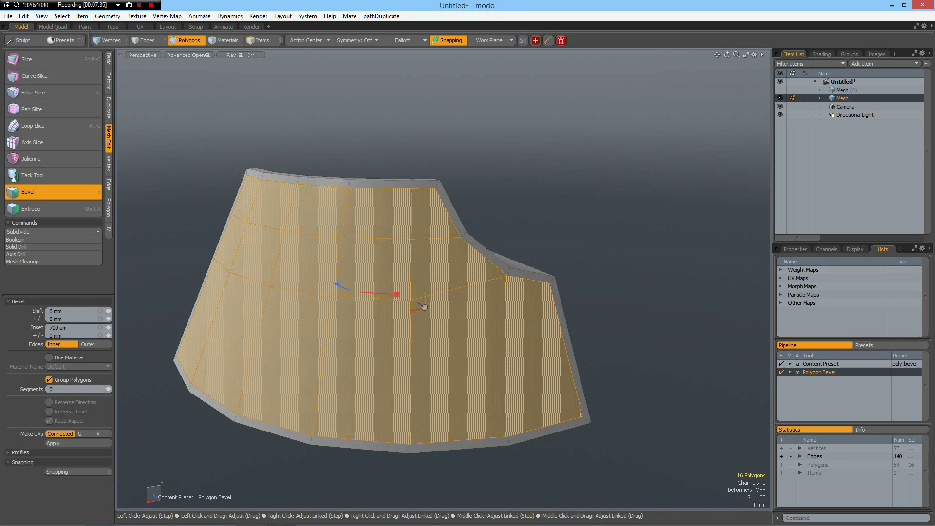
key("space")
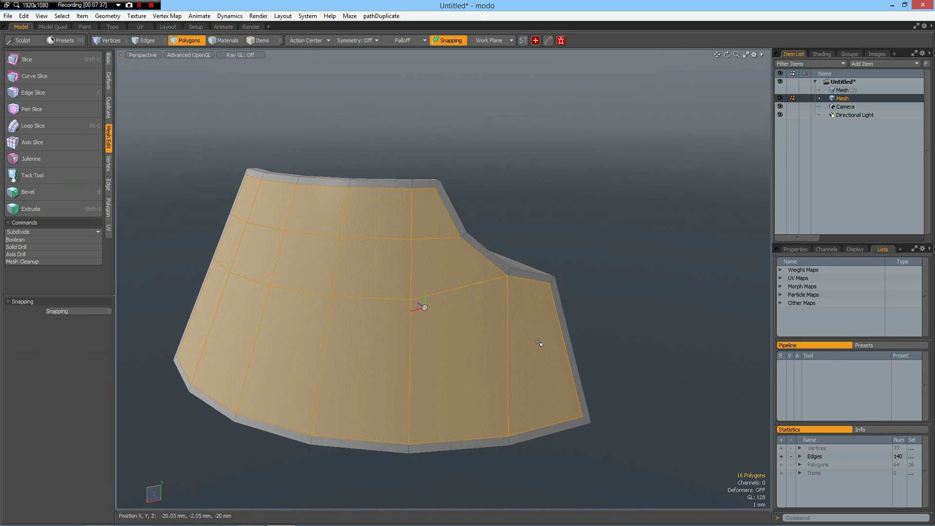
- Delete the narrow inset border polygons along the two open side edges of the outer wall
left_click(568, 346)
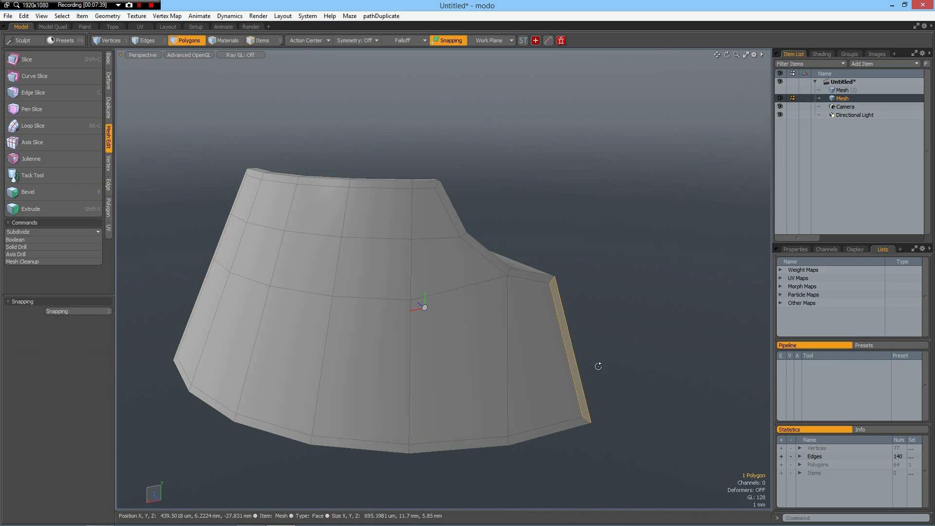
left_click_drag(265, 267, 163, 349, "alt")
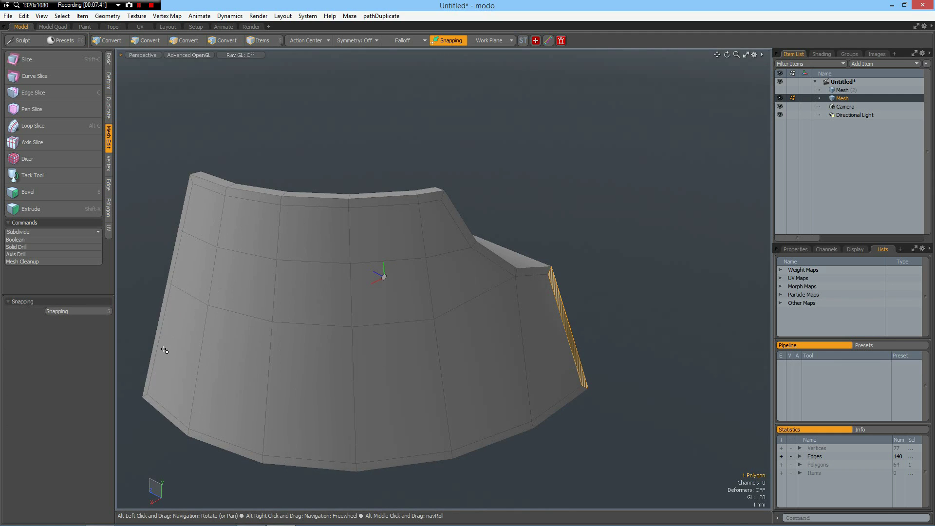
left_click(152, 356, "shift")
left_click(171, 267, "shift")
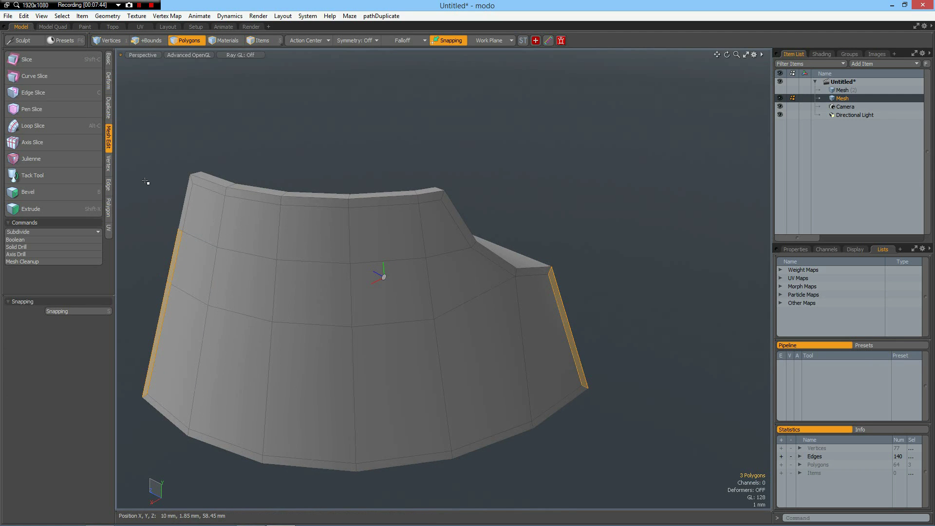
key("Up")
key("Delete")
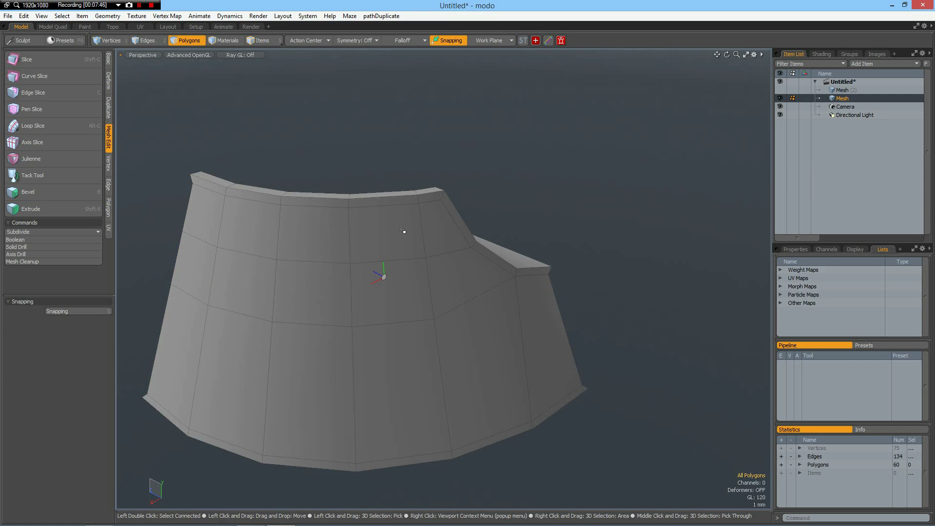
- Select all inner-wall polygons and bevel them with the same 700 um inset, checking the border at the notch corner
mouse_move(631, 248)
left_mouse_down("alt")
mouse_move(292, 208)
mouse_move(313, 226)
mouse_move(341, 220)
left_mouse_up("alt")
left_click_drag(469, 204, 668, 225)
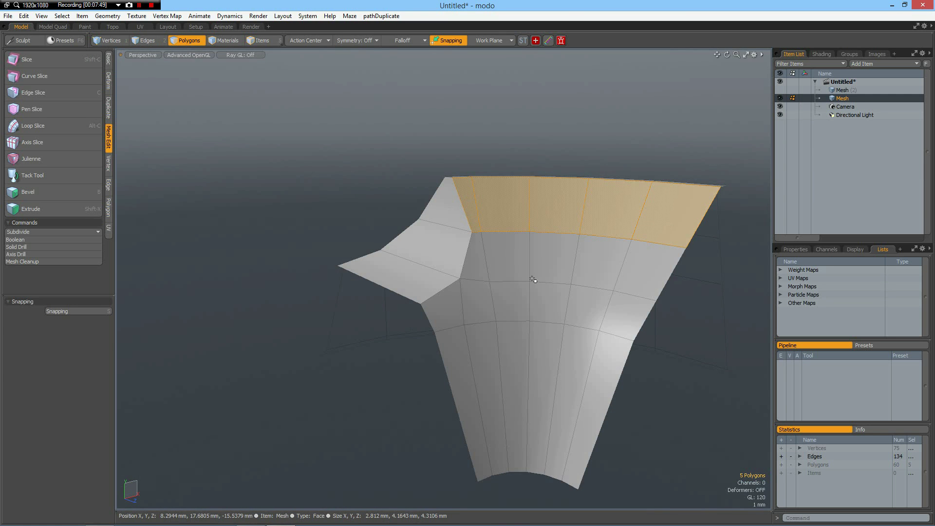
left_click_drag(533, 279, 468, 292)
mouse_move(559, 310)
left_mouse_down("shift")
mouse_move(615, 334)
mouse_move(475, 375)
left_mouse_up("shift")
key("b")
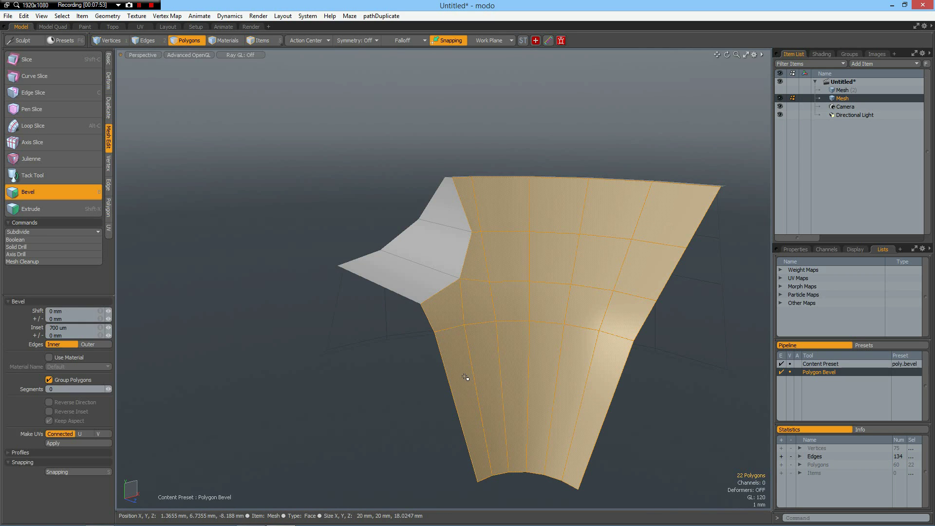
left_click(55, 443)
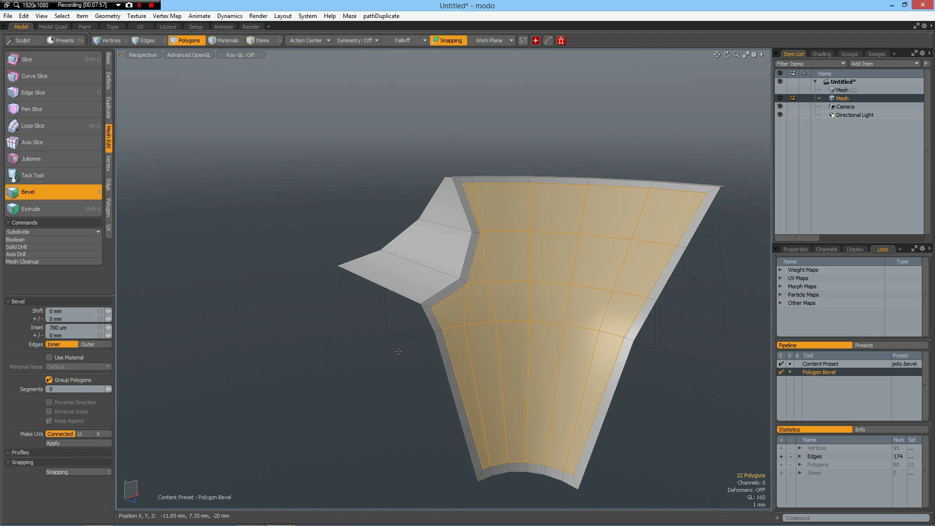
scroll(476, 236, "up", 5)
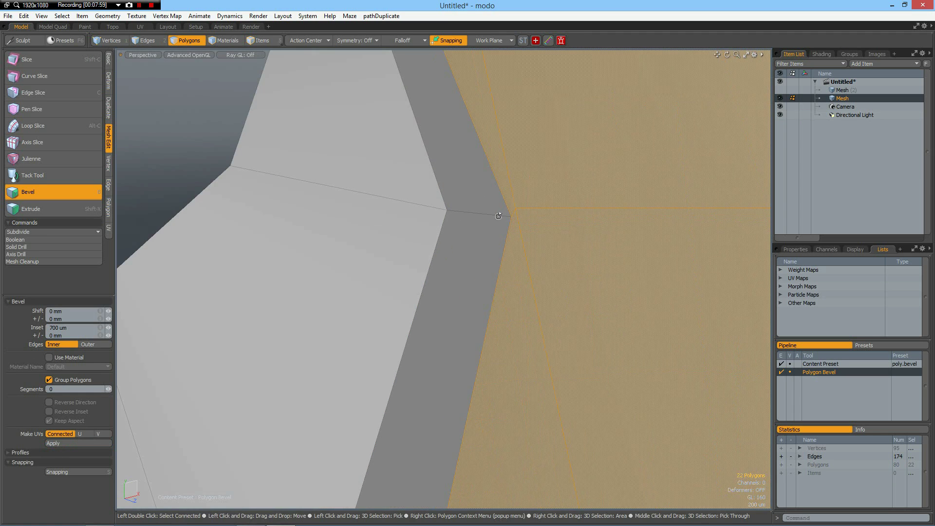
left_click_drag(495, 213, 516, 225, "alt")
scroll(516, 225, "down", 5)
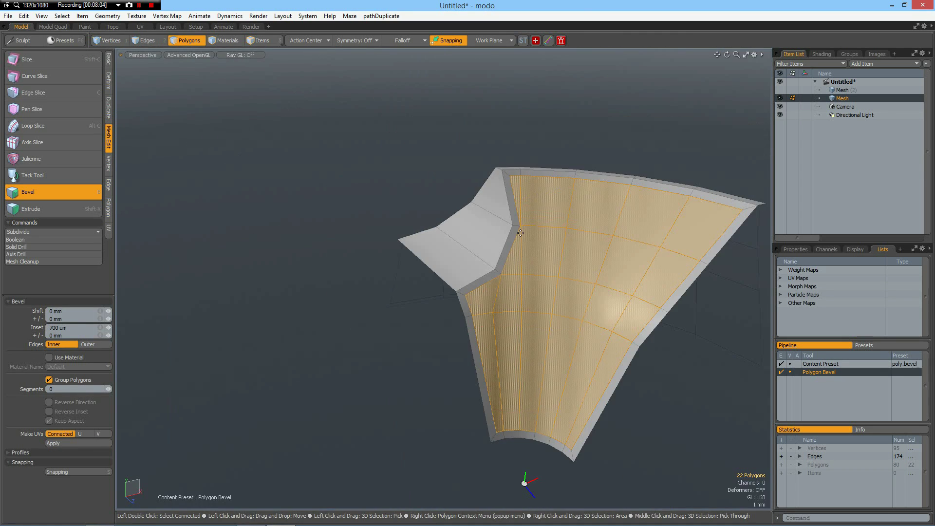
- Using the Element action center, move the inner wall's inset vertex at the upper notch corner about 620 um away from the notch along its horizontal edge
scroll(528, 230, "up", 5)
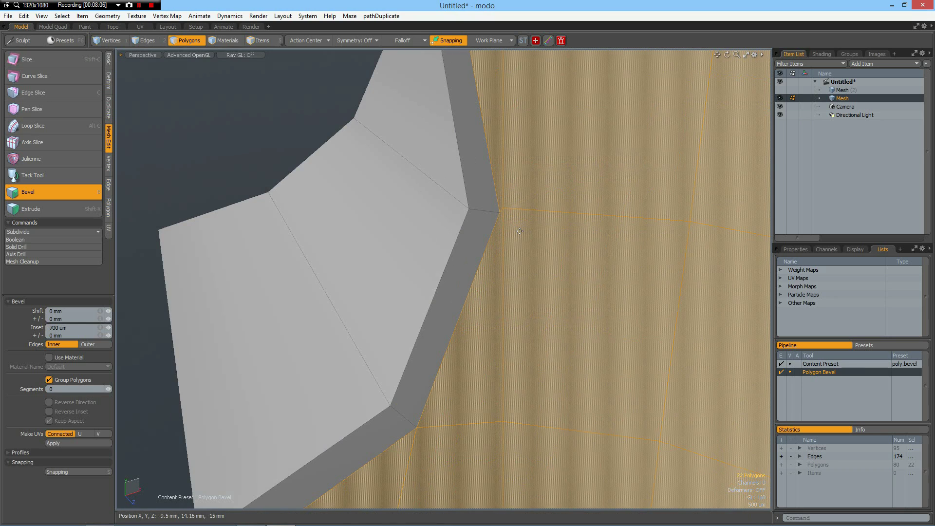
key("1")
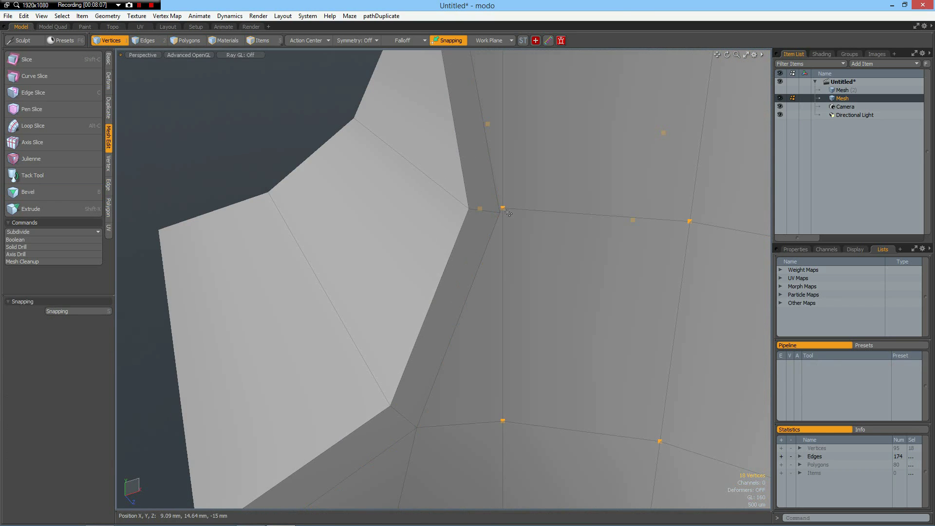
left_click(526, 227)
key("y")
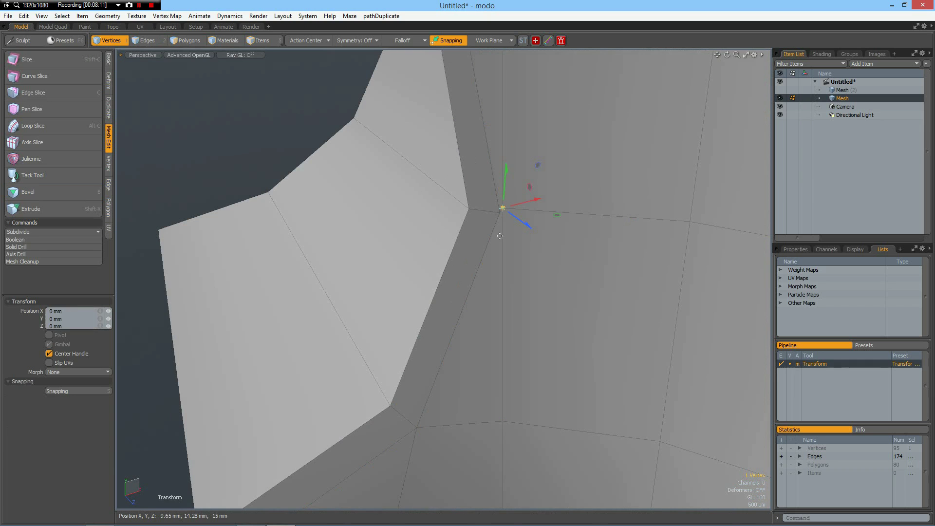
left_click(308, 39)
left_click(296, 67)
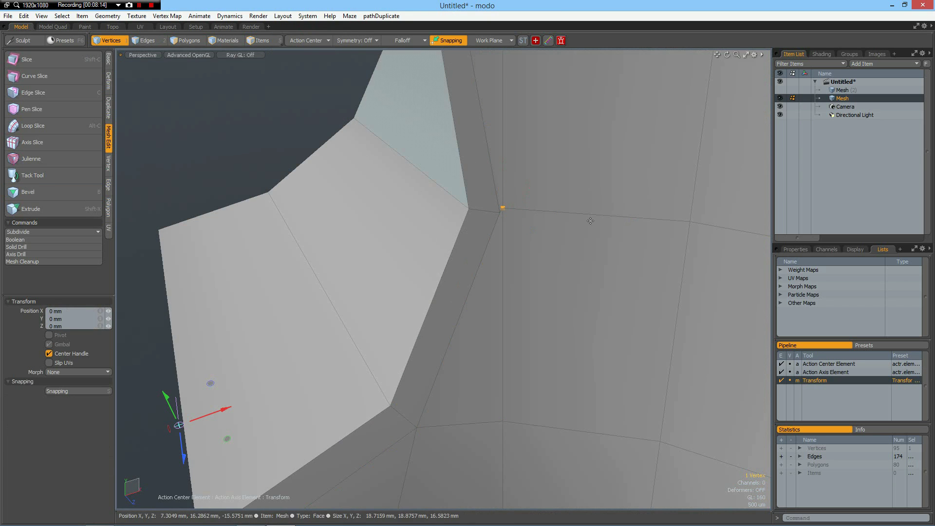
left_click(581, 213)
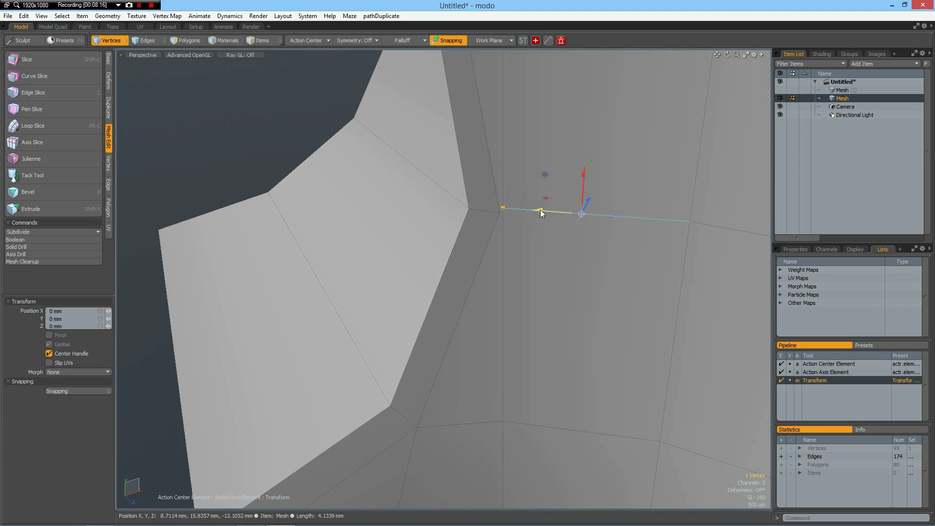
left_click_drag(539, 210, 567, 212)
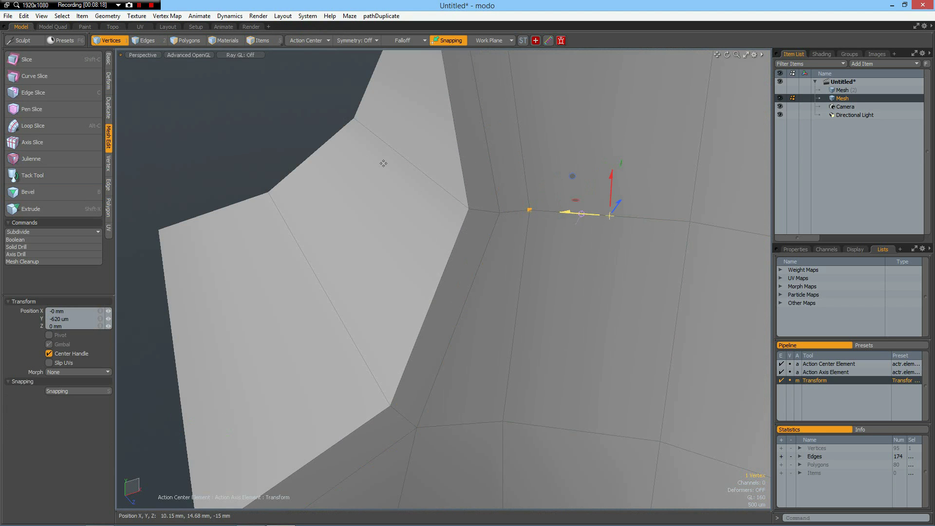
left_click(252, 129)
- Delete the narrow inset border polygons along the two open side edges of the inner wall
key("a")
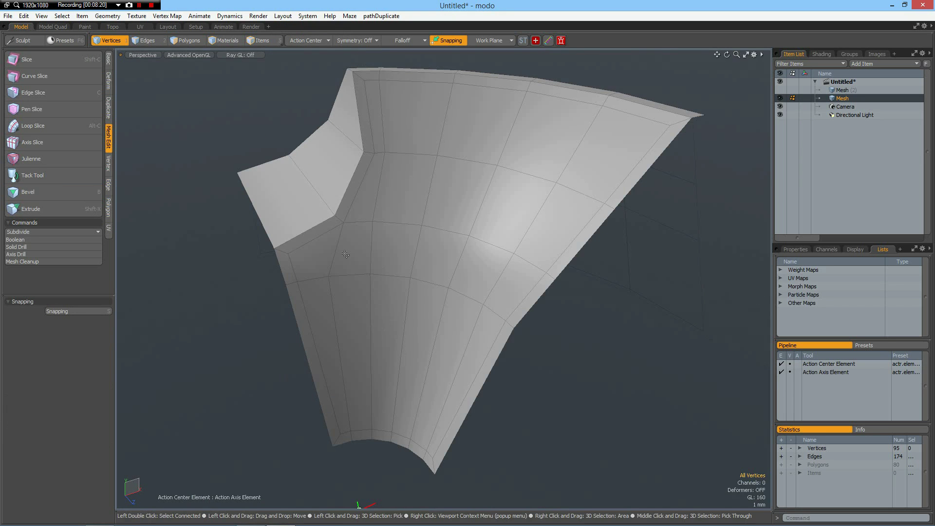
left_click_drag(350, 261, 394, 241, "alt")
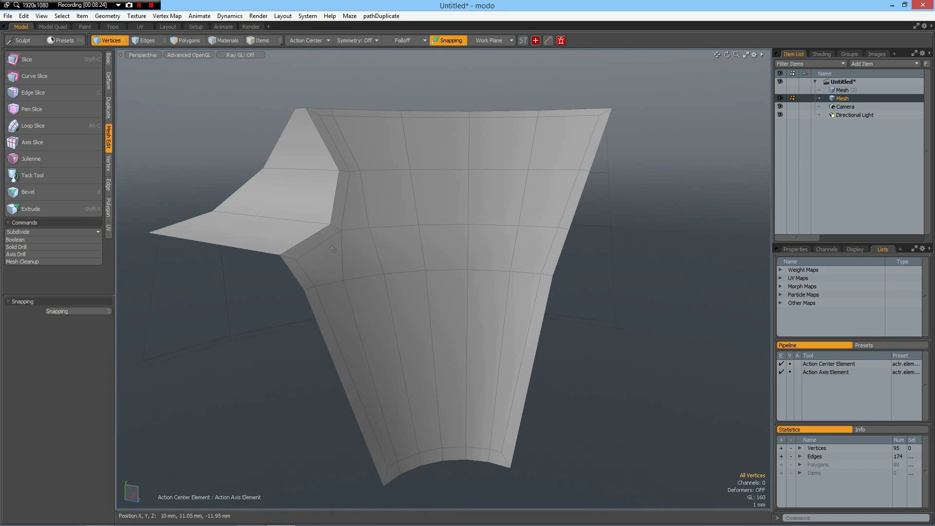
key("2")
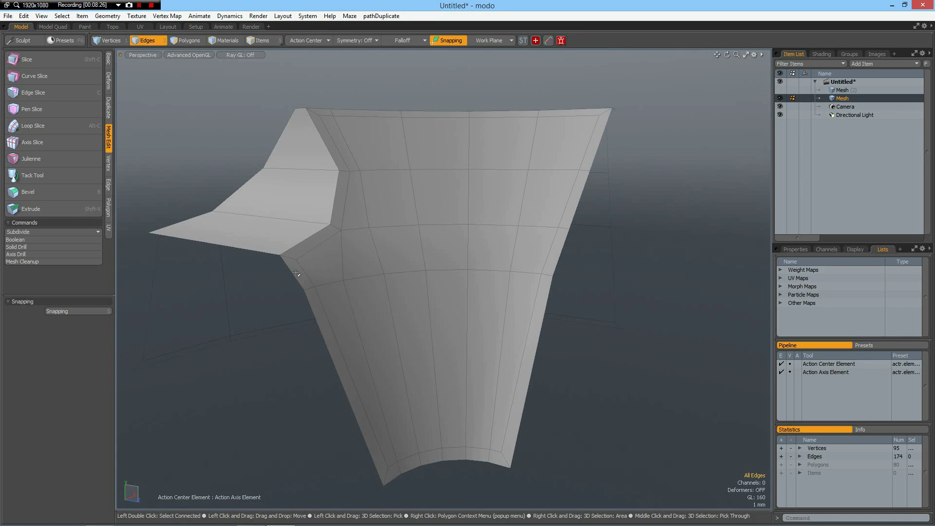
key("3")
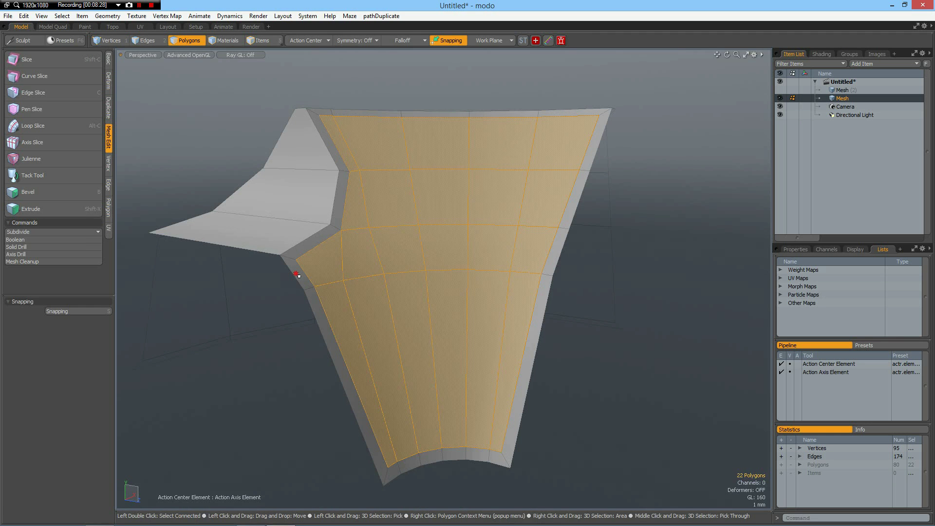
left_click(296, 273)
left_click(319, 323, "shift")
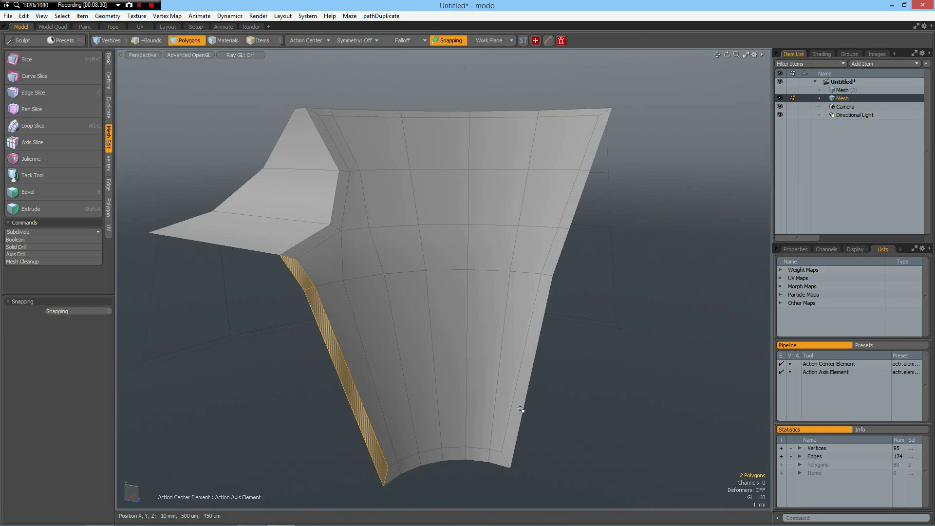
left_click(520, 407, "shift")
left_click(559, 248, "shift")
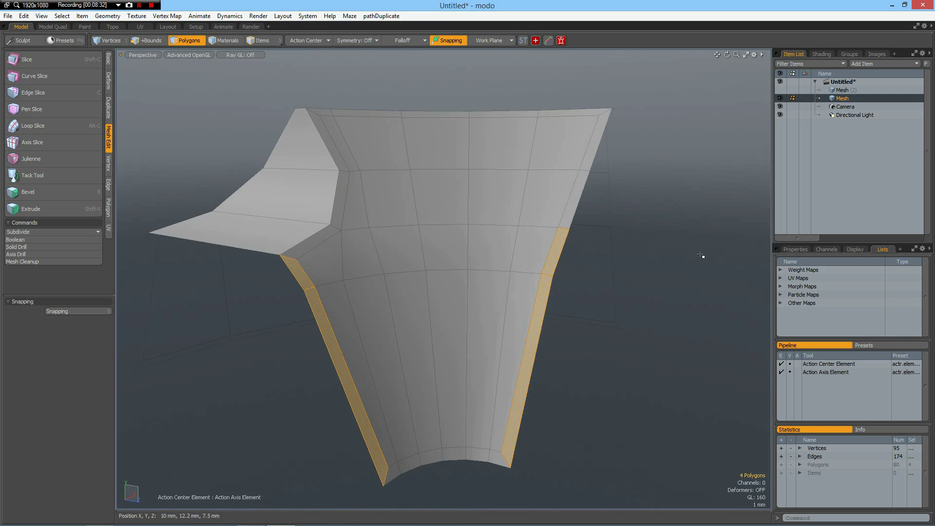
key("Delete")
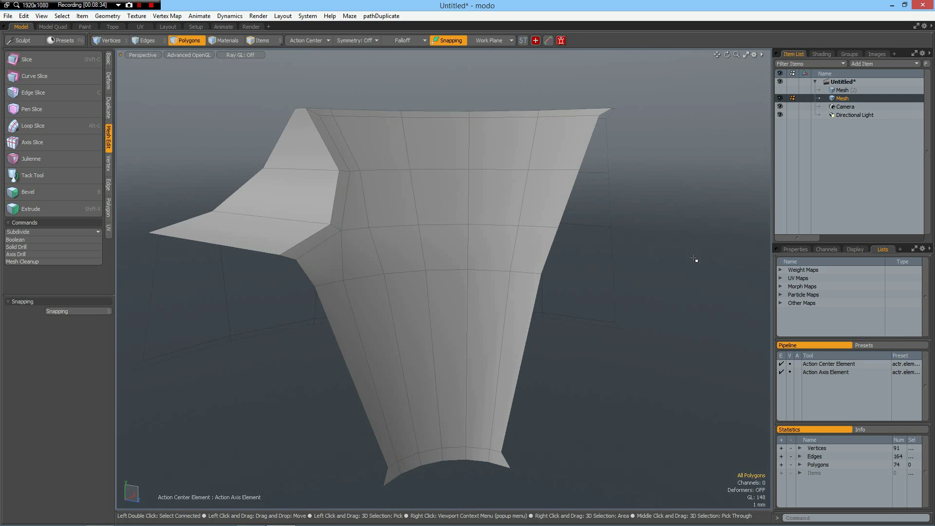
- Loop Slice the notch surface with two uniform slices that continue around the upper rim
key("Tab")
left_click_drag(409, 204, 414, 233, "alt")
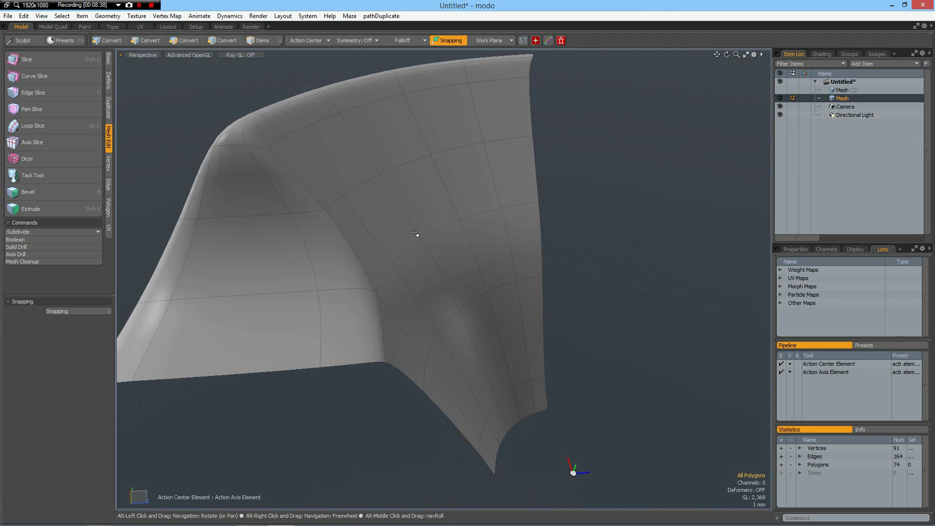
scroll(414, 233, "down", 3)
key("Tab")
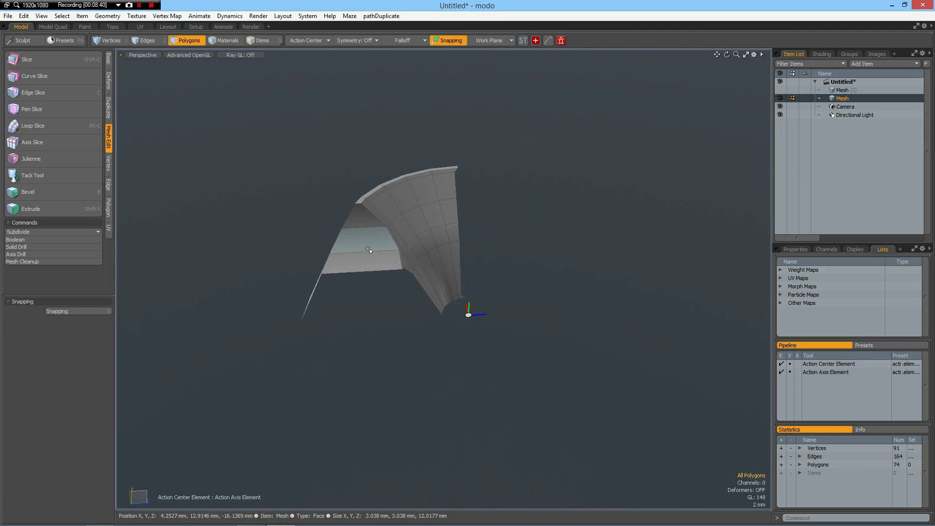
key("2")
left_click(368, 241)
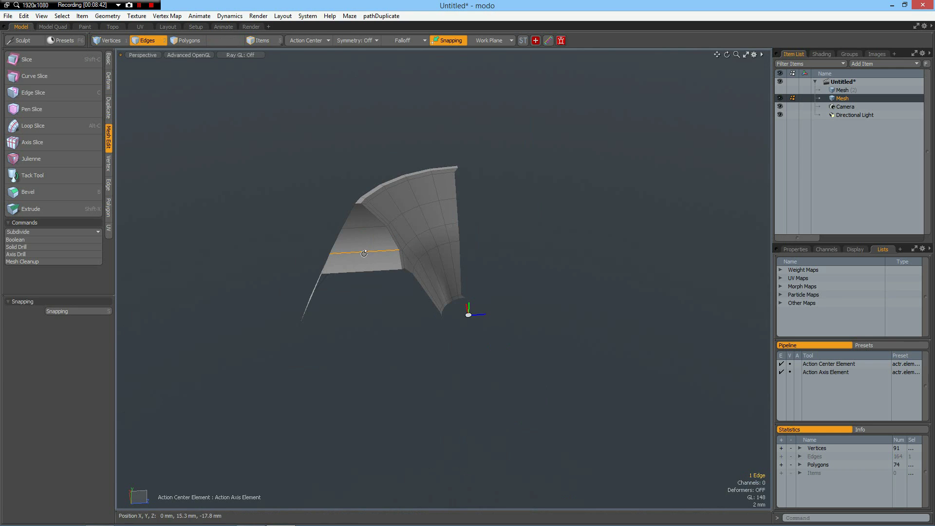
key("alt+c")
left_click(364, 253)
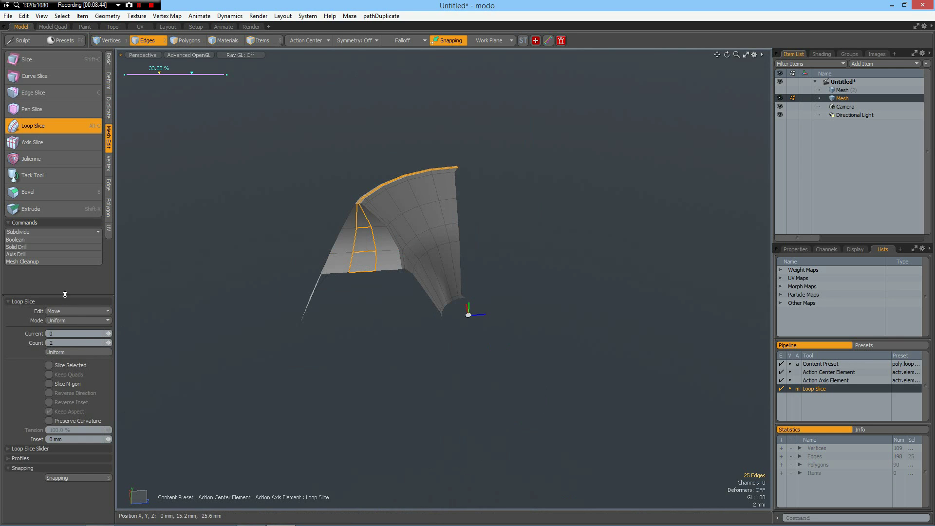
left_click(213, 316)
key("Escape")
key("Escape")
- Preview the quarter as a subdivision surface, examine the notch corner up close and compare the shape with the reference photo in the browser
key("Tab")
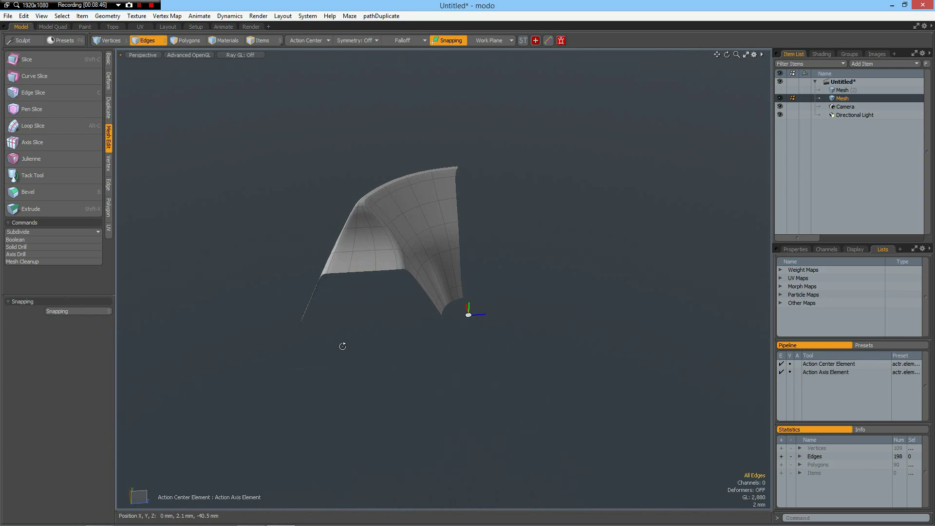
left_click_drag(355, 343, 400, 184, "alt")
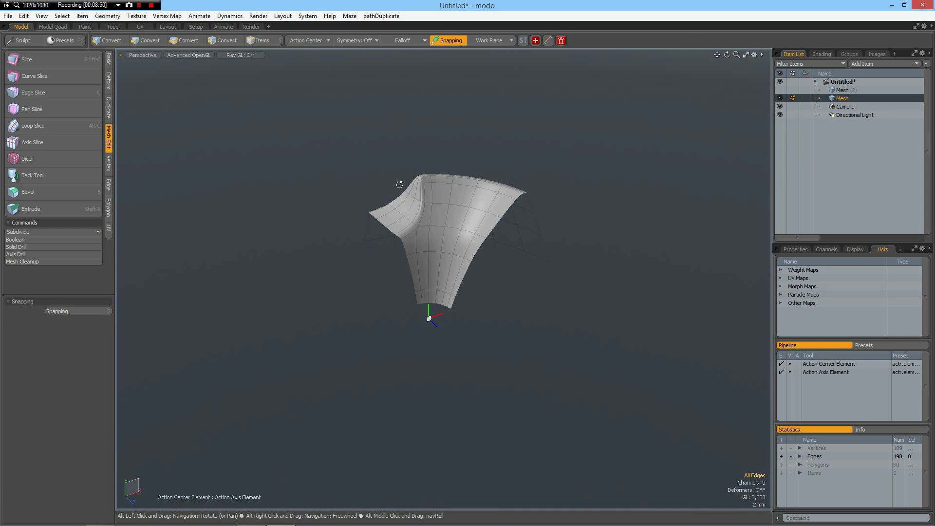
scroll(394, 214, "up", 5)
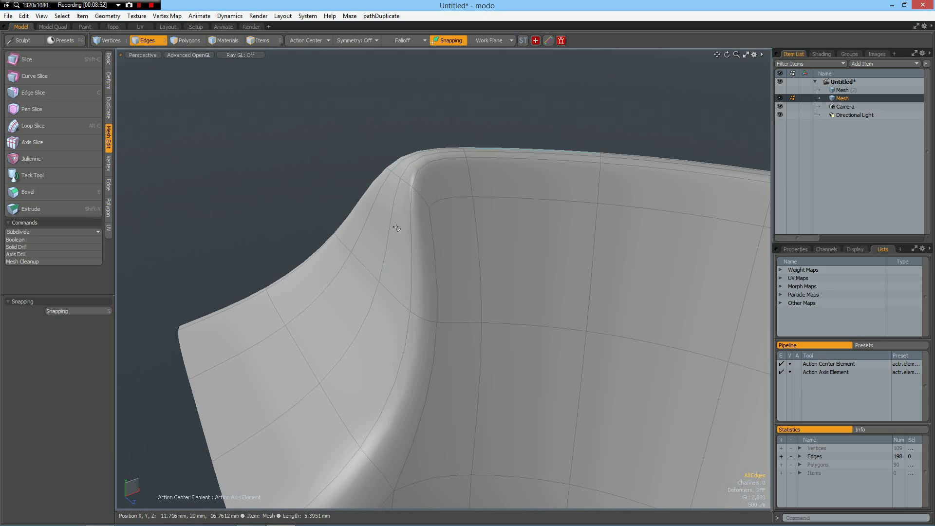
scroll(411, 222, "down", 5)
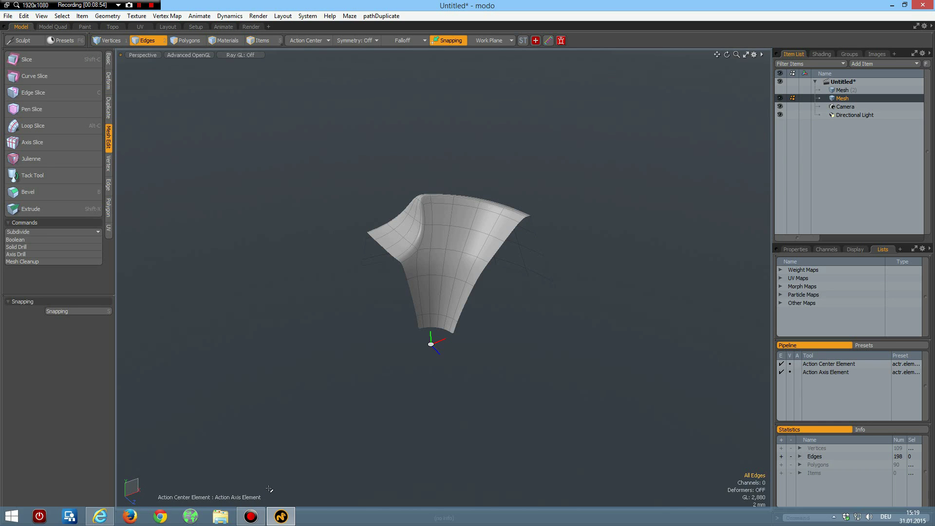
key("alt+Tab")
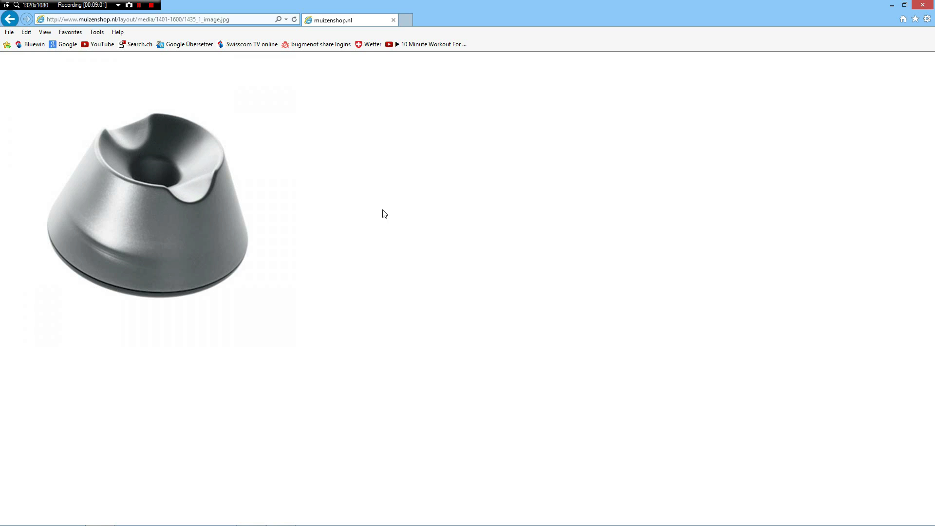
key("alt+Tab")
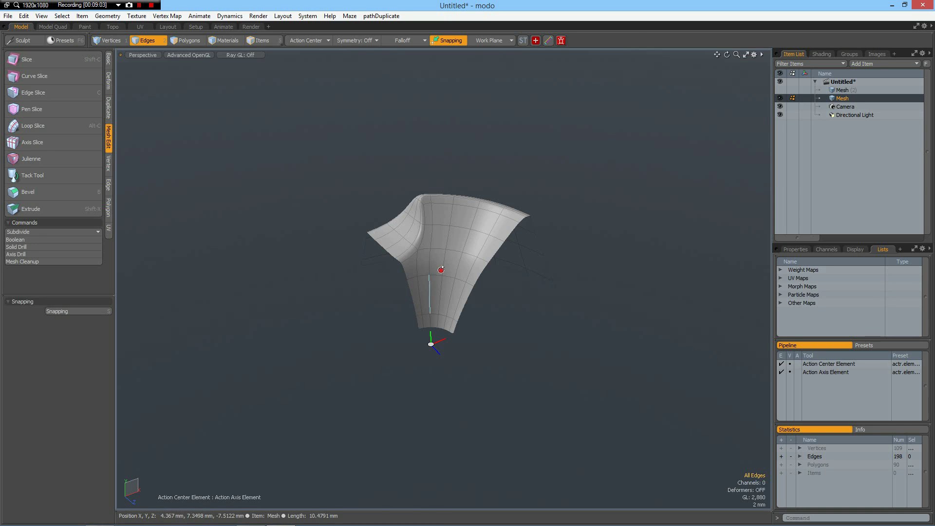
- Select the open edges along the notch-side boundary in the top view and set their vertex position to 0 mm on X
left_click_drag(442, 270, 431, 318, "alt")
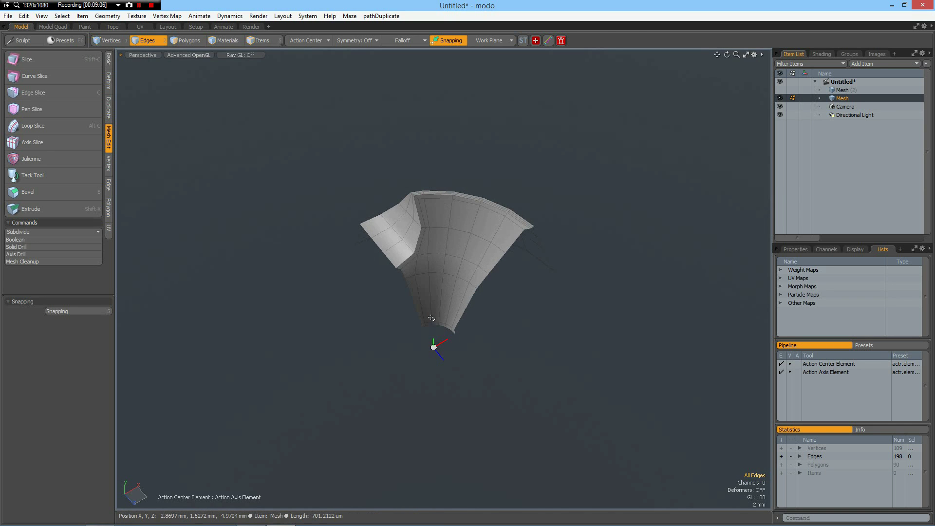
key("KP_1")
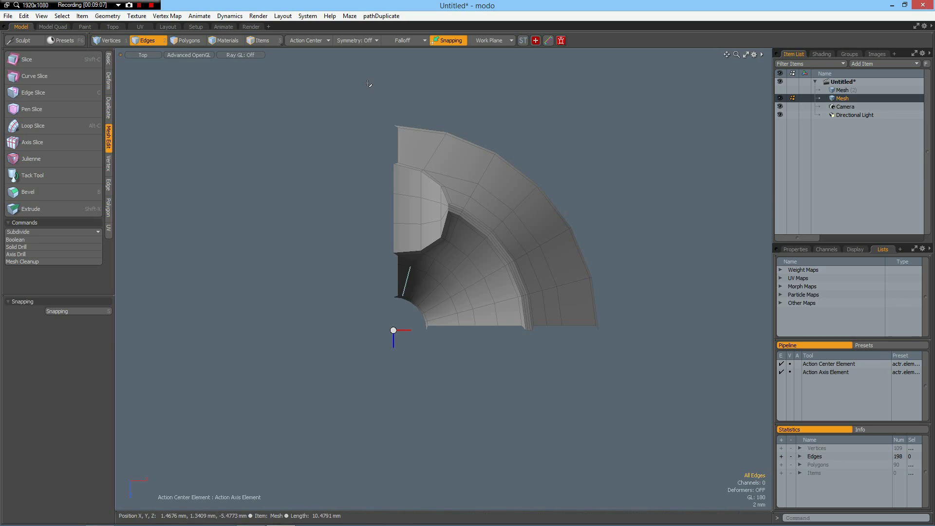
right_click_drag(380, 330, 400, 360)
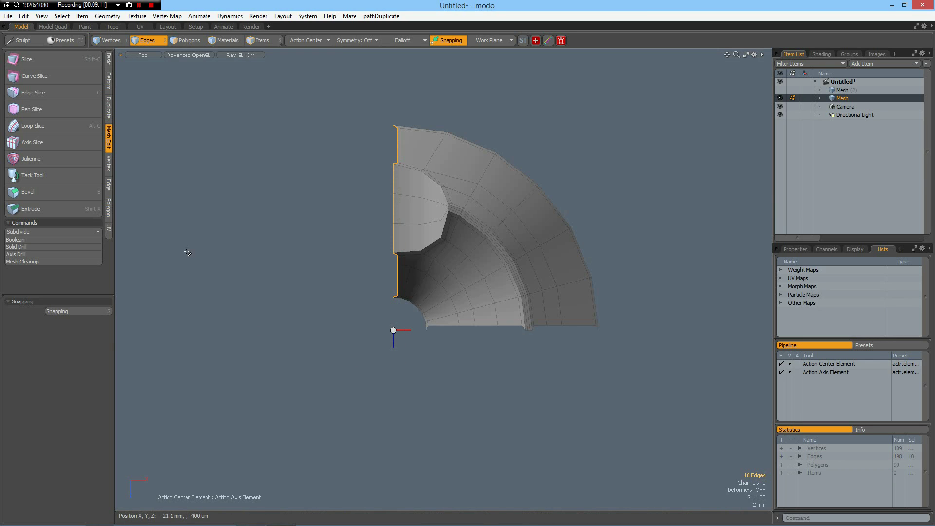
left_click(109, 164)
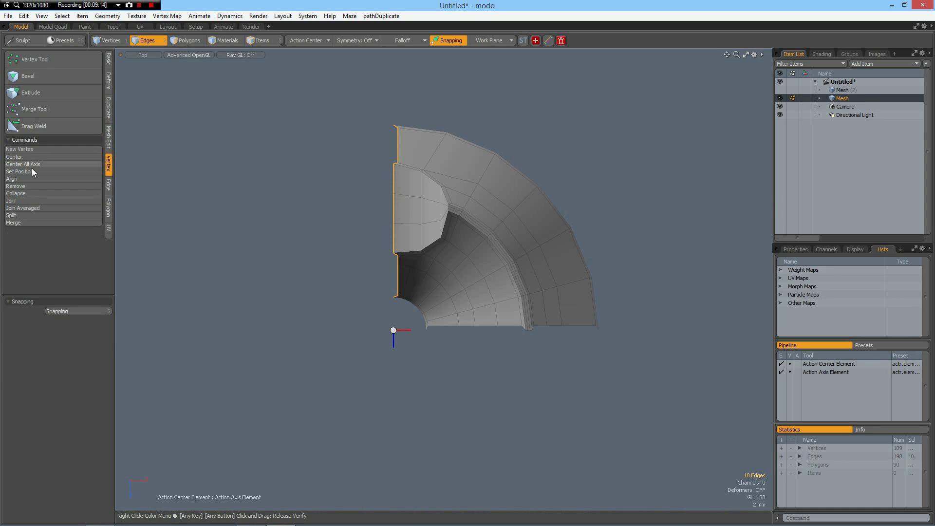
left_click(31, 172)
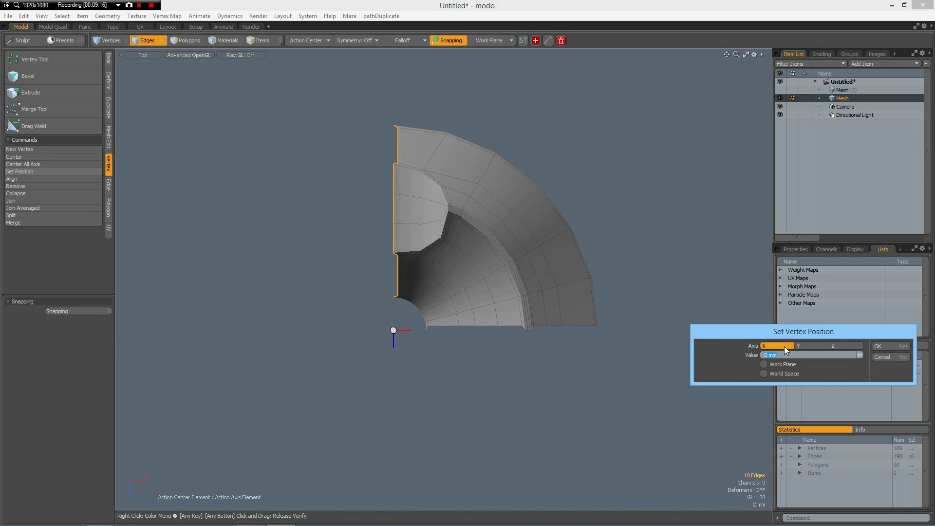
left_click(887, 346)
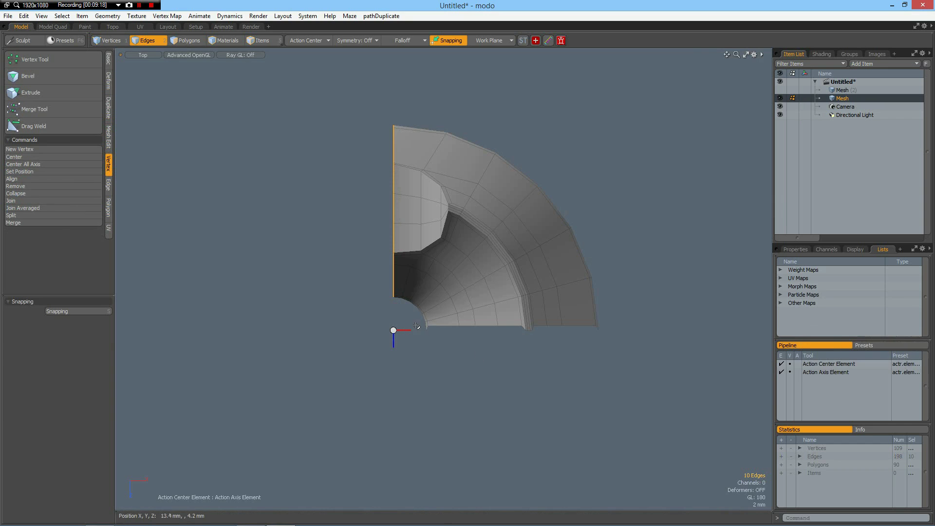
- Select only the open edges along the other side boundary, excluding the central hole's rim edges, and set their vertex position to 0 mm on Z
right_click_drag(688, 365, 690, 365)
scroll(461, 334, "up", 5)
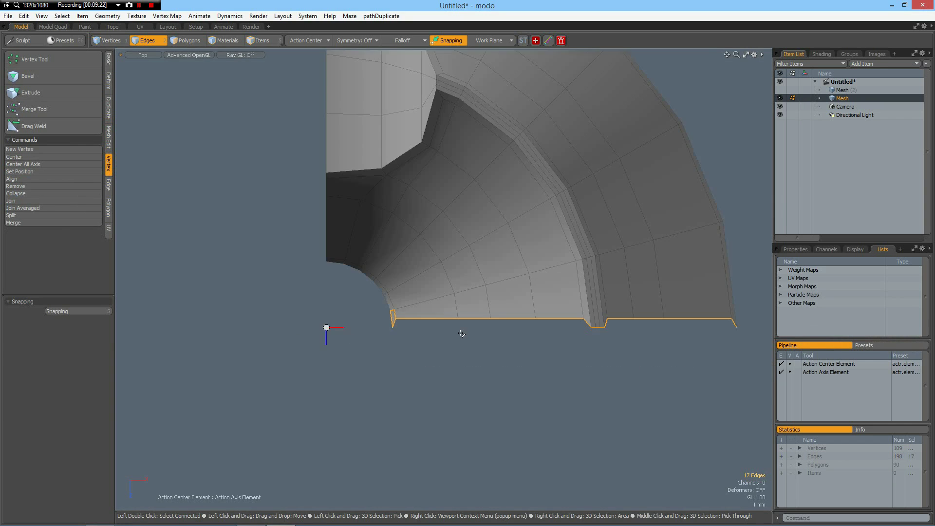
mouse_move(315, 293)
right_mouse_down("ctrl")
mouse_move(283, 263)
mouse_move(331, 292)
mouse_move(329, 339)
right_mouse_up("ctrl")
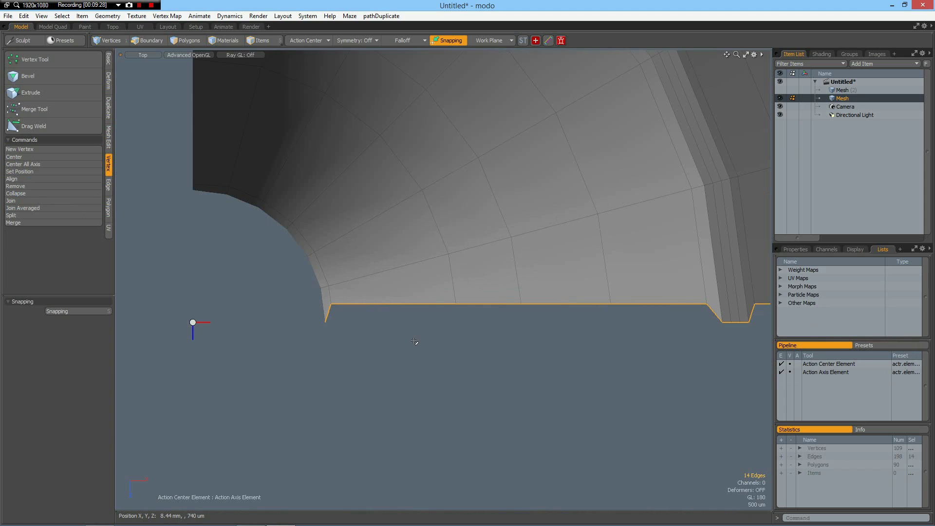
scroll(415, 342, "down", 3)
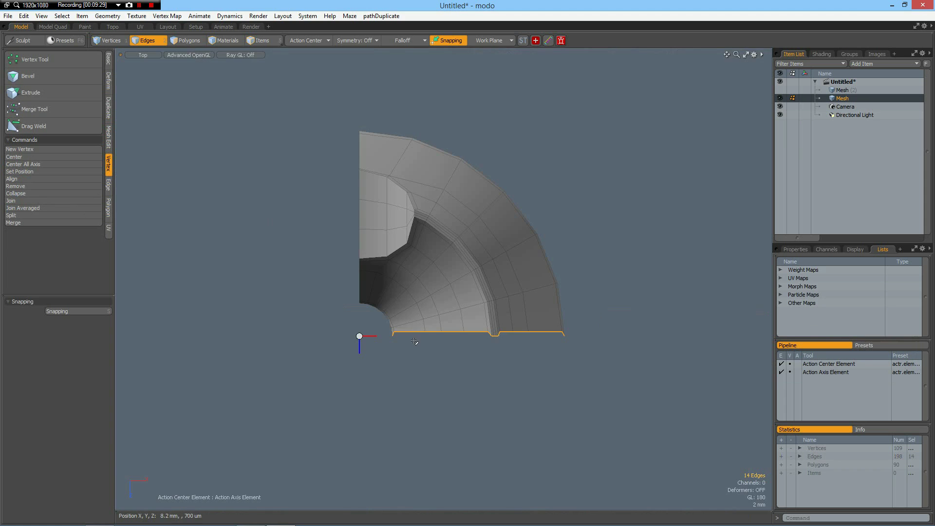
left_click(22, 171)
left_click(837, 346)
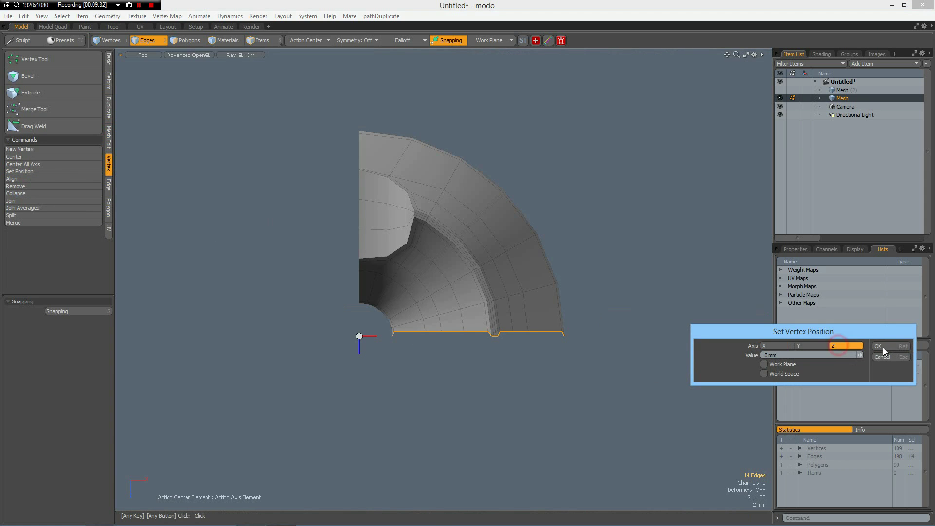
left_click(887, 346)
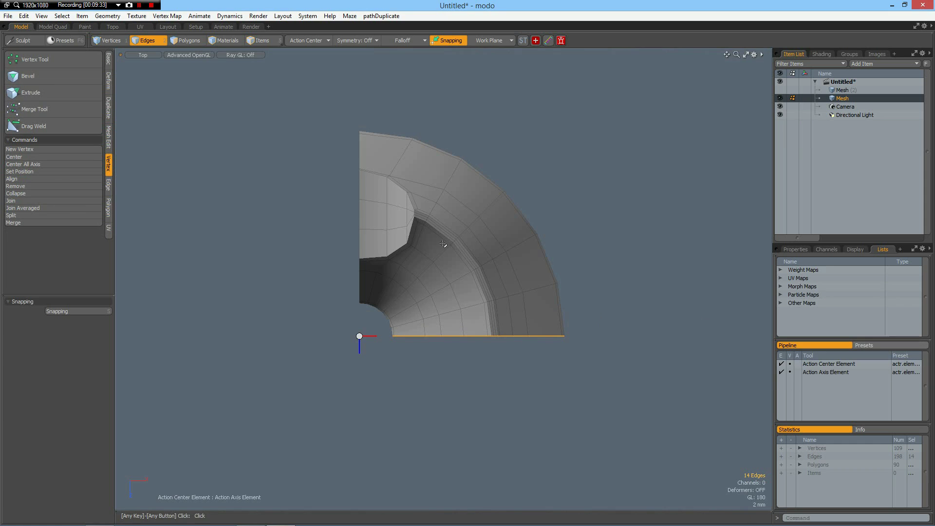
- Mirror the quarter across the Z axis and mirror the resulting half across the X axis, with vertices merged
left_click(190, 246)
left_click(108, 108)
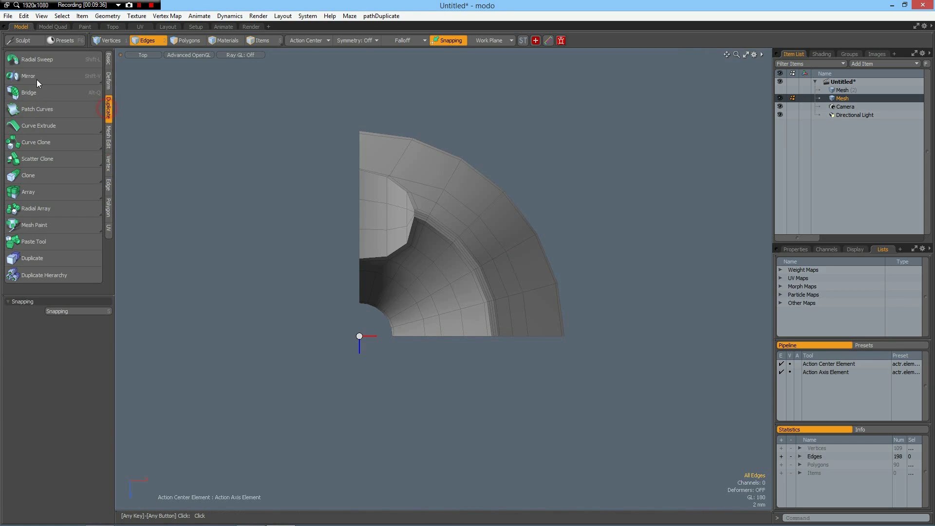
left_click(29, 76)
left_click(77, 441)
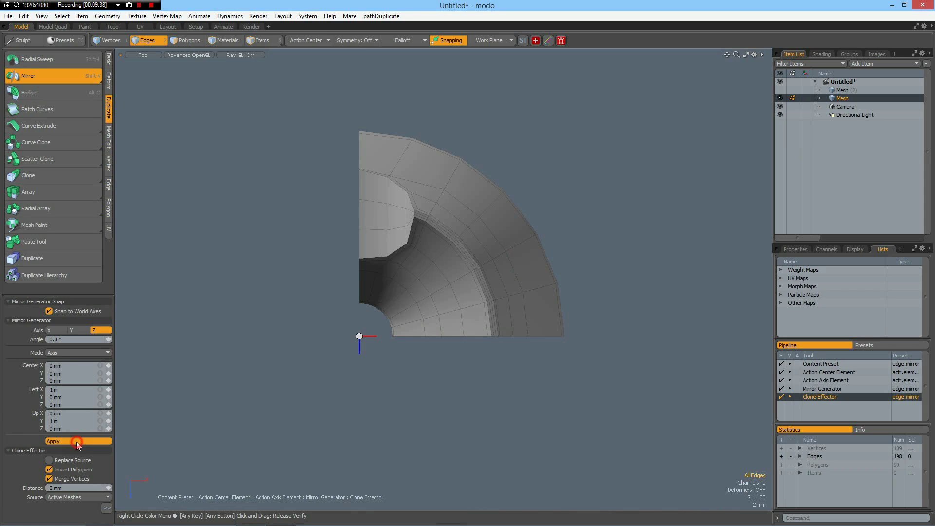
left_click(59, 332)
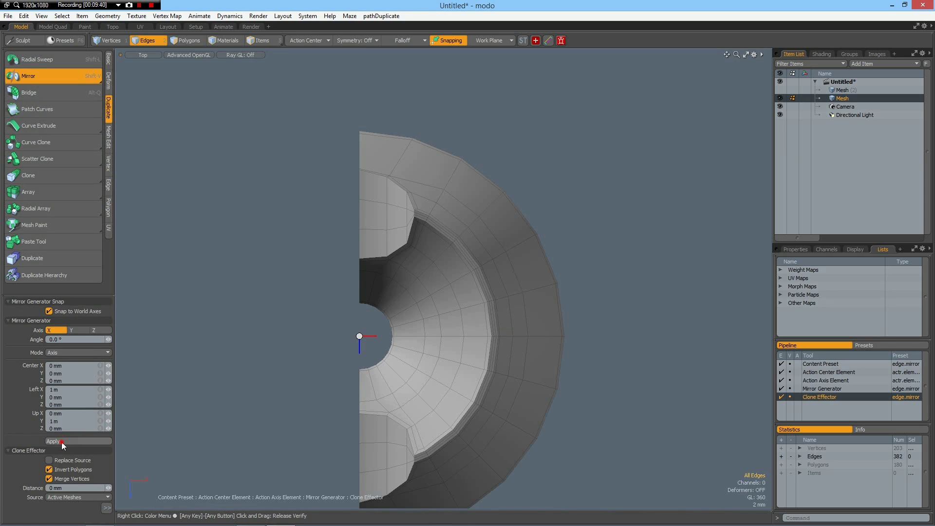
left_click(61, 441)
scroll(435, 265, "down", 3)
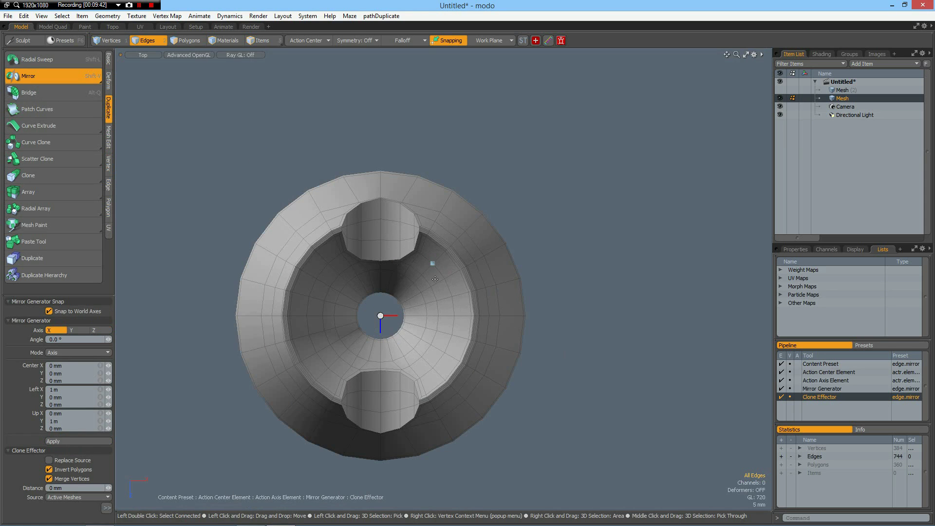
- Select the edge loop around the inside of the funnel above the central hole in the perspective view and bevel it slightly
key("ctrl+space")
left_click(484, 272)
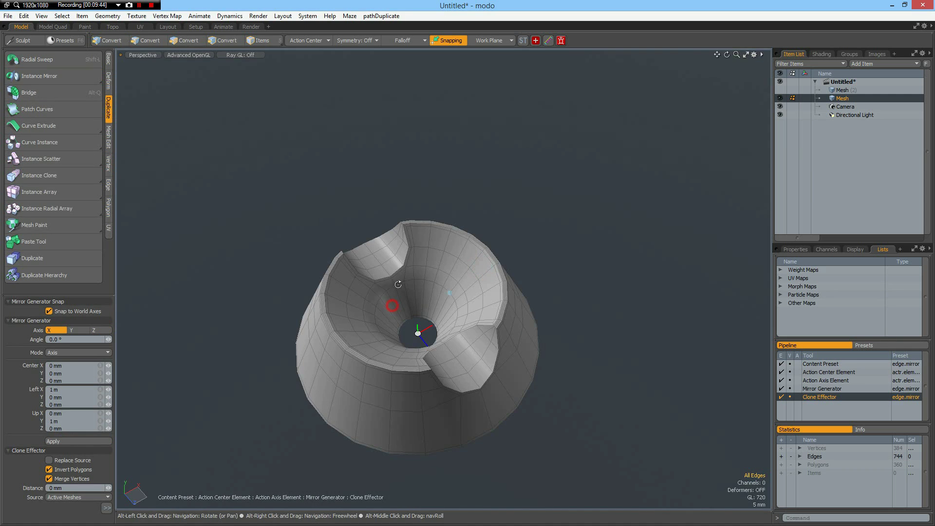
left_click_drag(390, 307, 403, 280, "alt")
key("Tab")
scroll(403, 279, "up", 8)
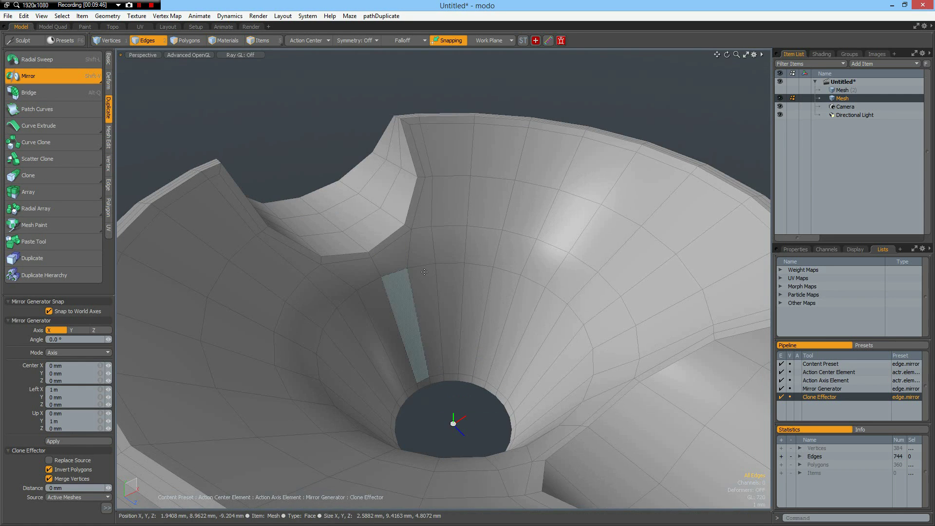
key("space")
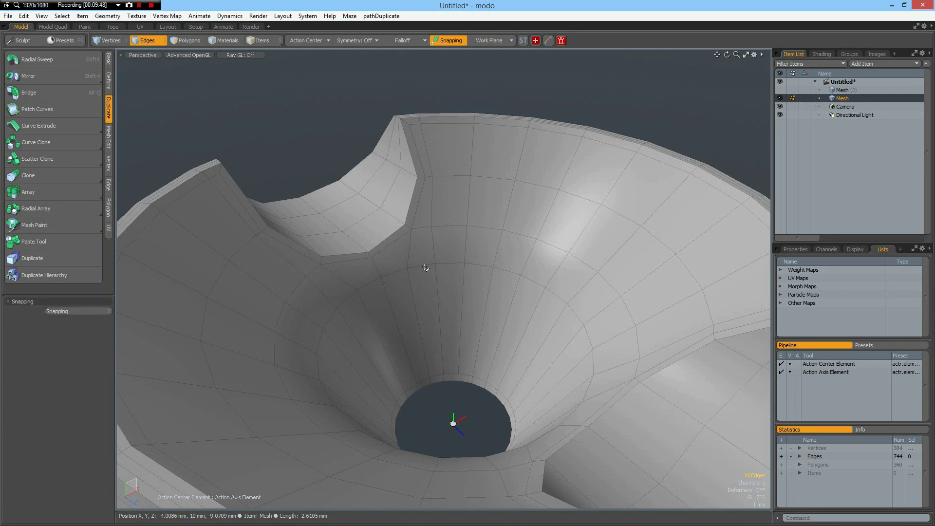
double_click(426, 266)
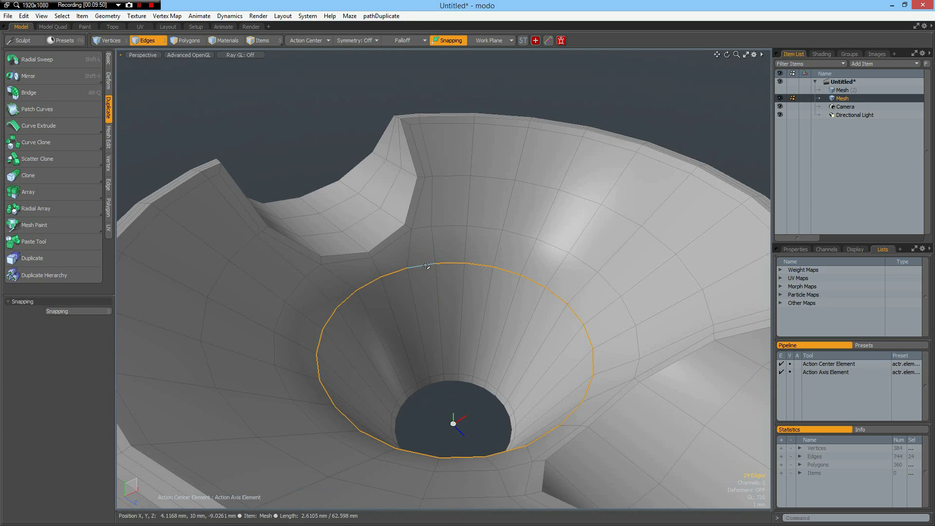
key("b")
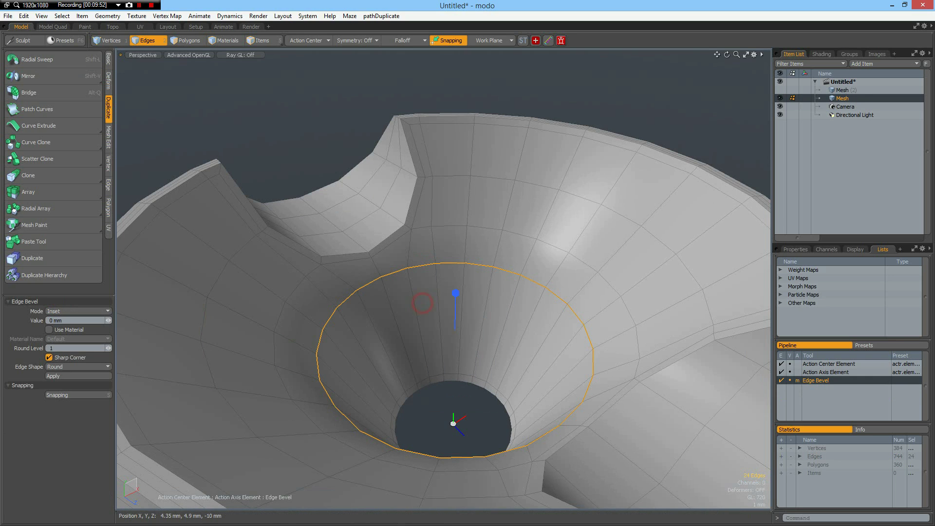
left_click_drag(426, 266, 456, 290)
key("space")
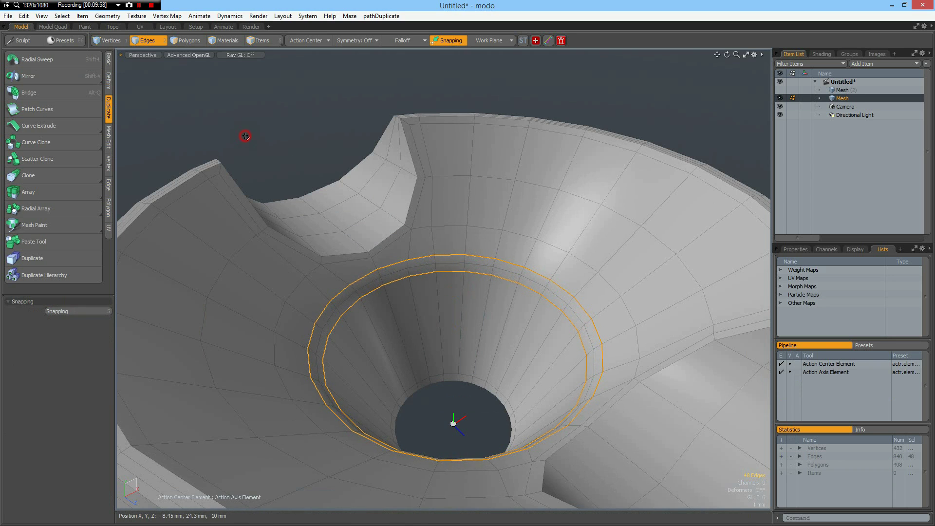
- Select the open edge loop around the outer bottom rim and move it to about -1.7 mm on Y
left_click(246, 139)
key("Tab")
left_click_drag(379, 333, 447, 290, "alt")
scroll(447, 292, "down", 5)
left_click_drag(443, 378, 417, 312, "alt")
scroll(431, 300, "up", 3)
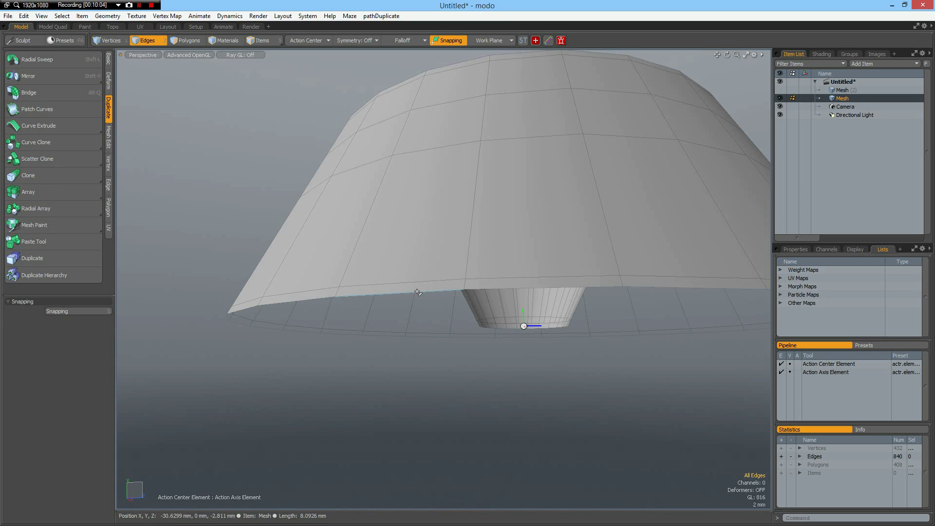
double_click(415, 291)
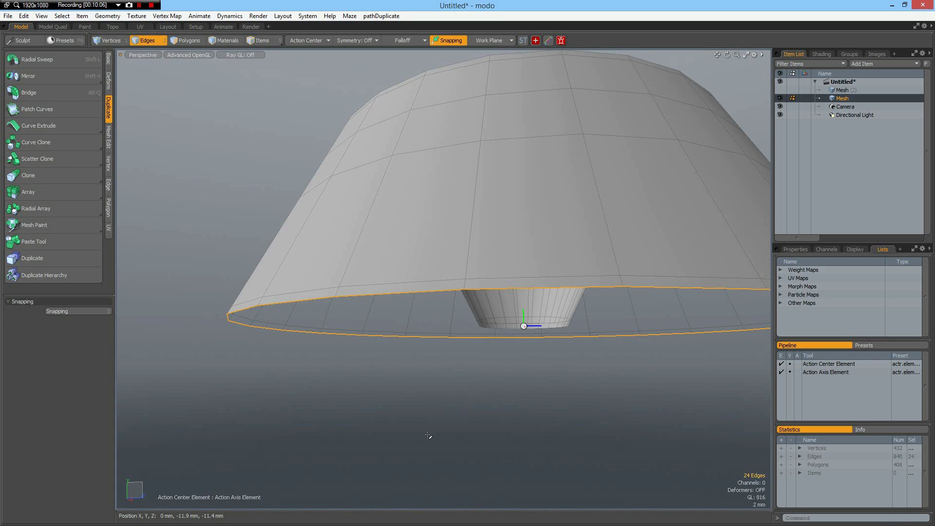
key("y")
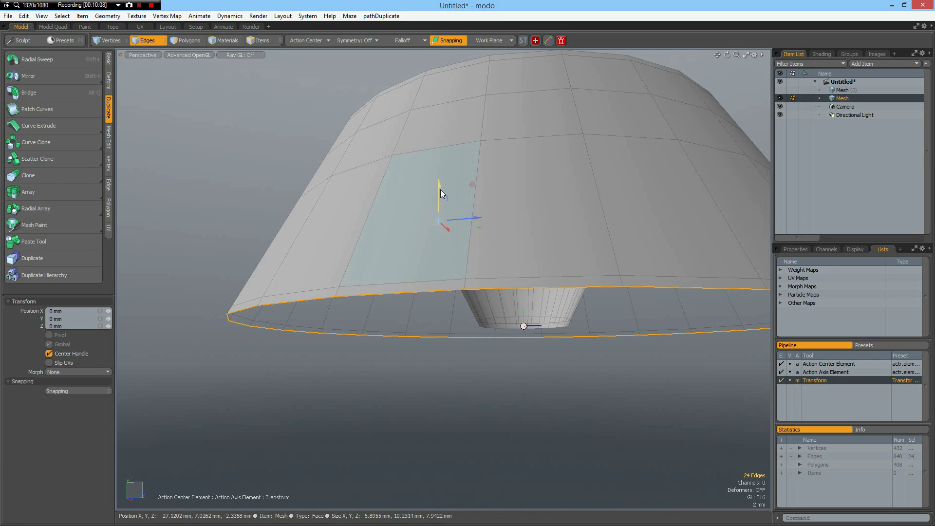
left_click_drag(440, 189, 440, 201)
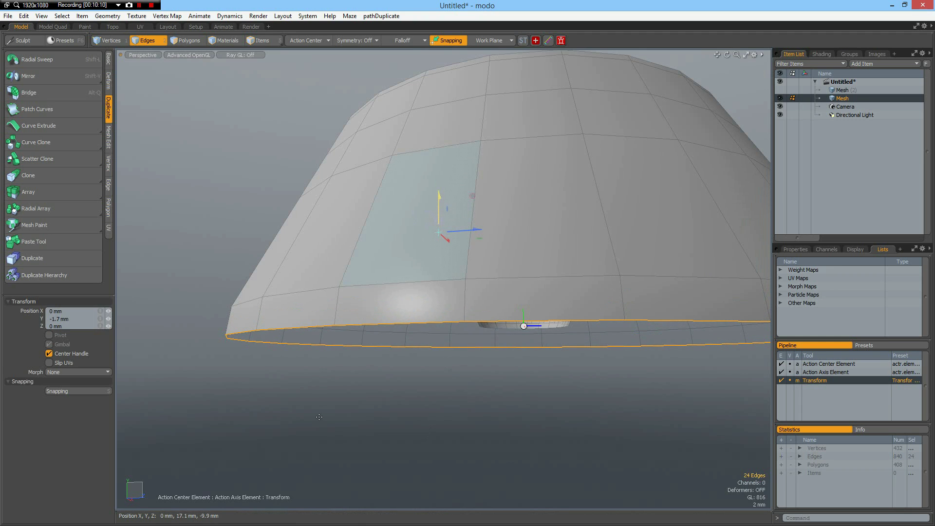
- Close the open base with a single polygon across the bottom edge loop and clear the selection in polygon mode
key("p")
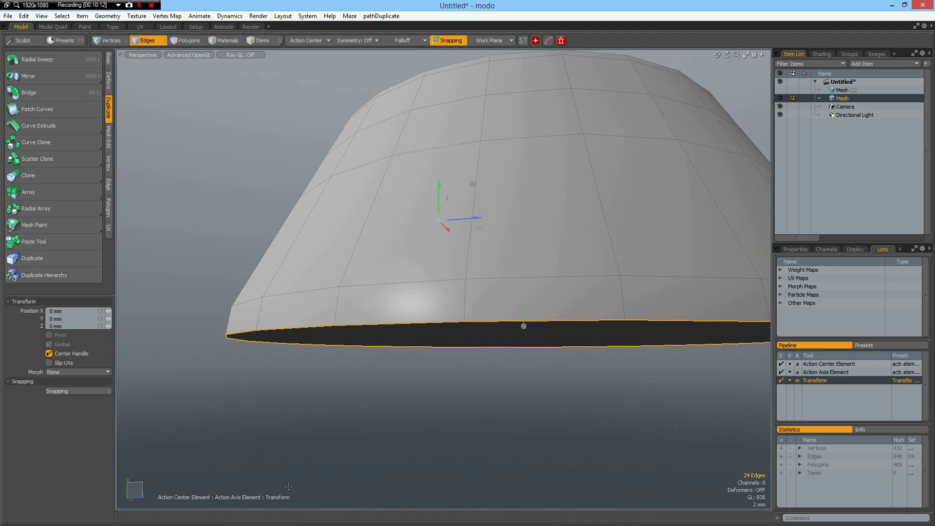
key("3")
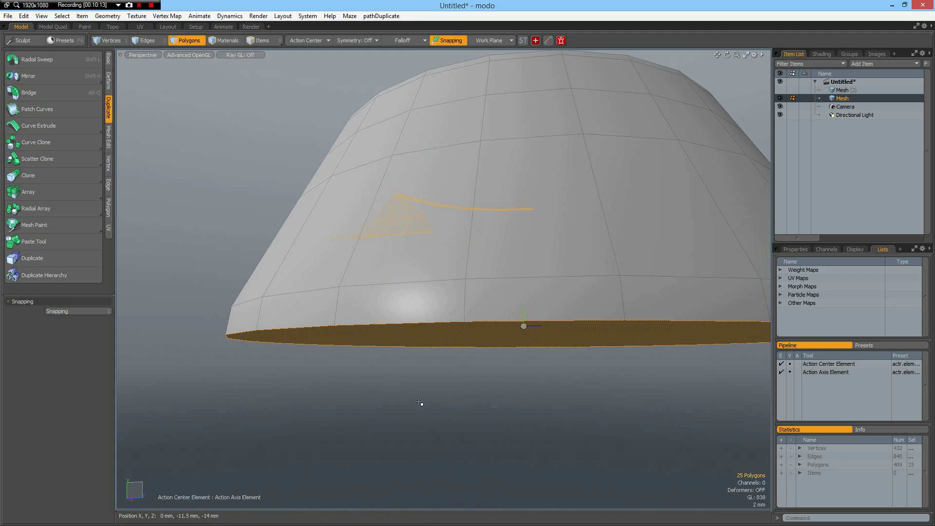
key("Escape")
- Inset the base polygon by about 4.32 mm with Bevel and delete the inner polygon, leaving a ring
left_click(471, 334)
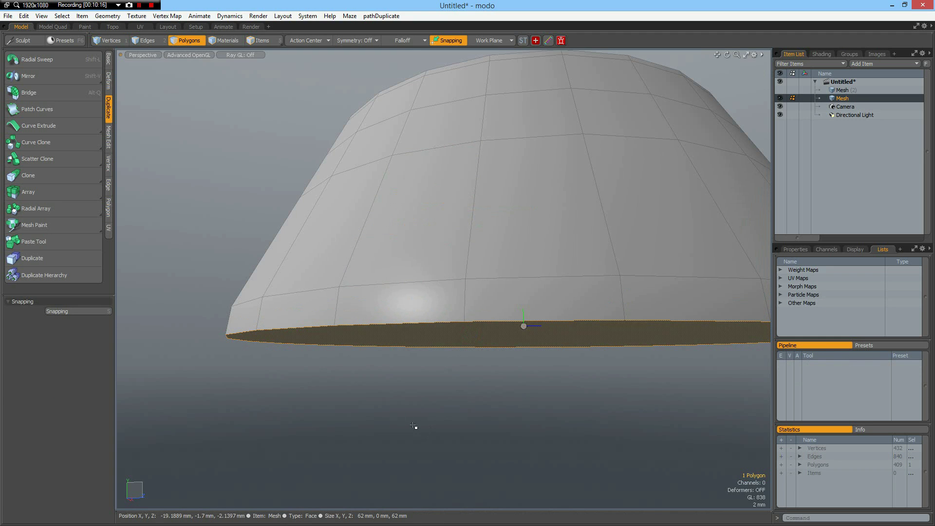
key("b")
left_click(372, 463)
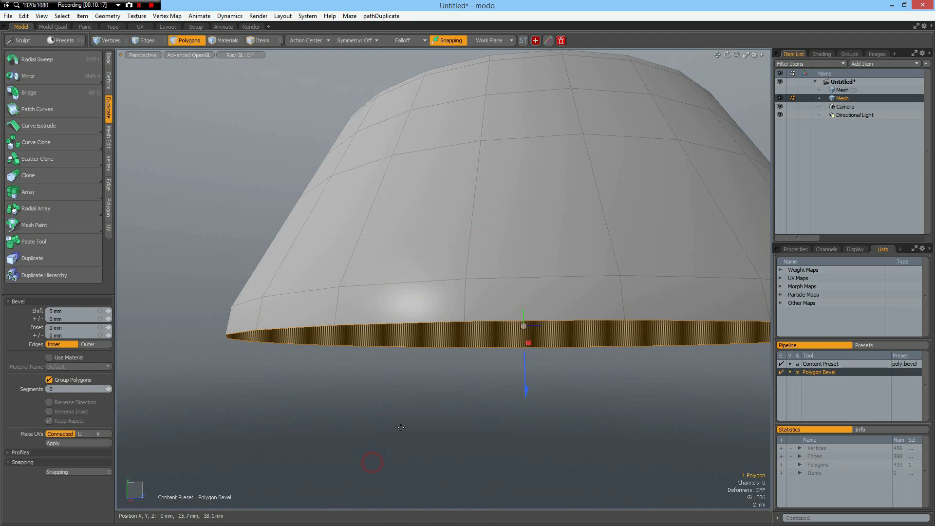
left_click_drag(529, 342, 502, 336)
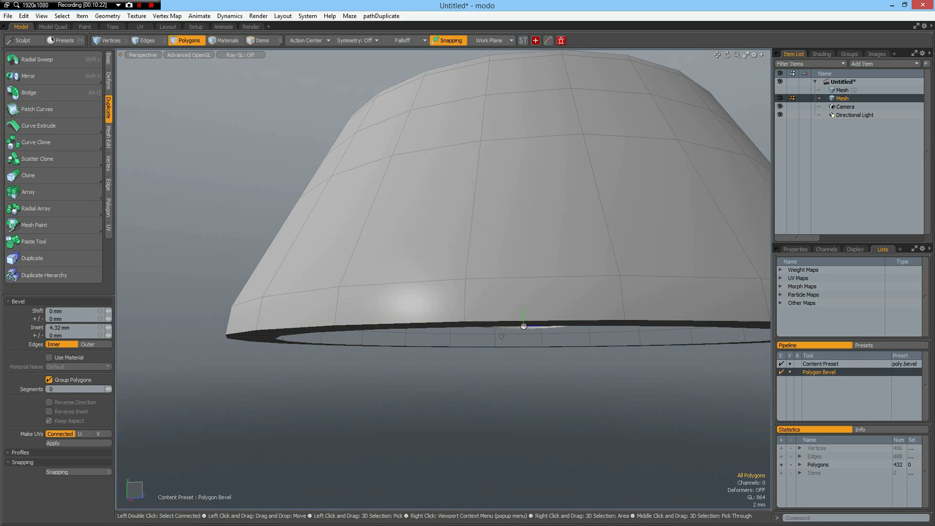
- Turn the holder into a subdivision surface and compare its base and overall shape with the reference photo in the browser
key("Tab")
mouse_move(349, 408)
left_mouse_down("alt")
mouse_move(347, 384)
mouse_move(338, 396)
left_mouse_up("alt")
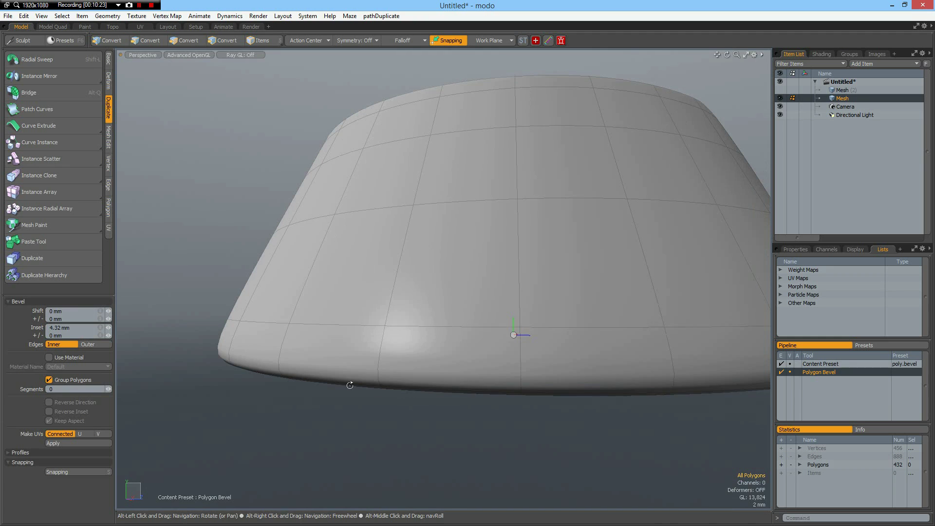
key("alt+Tab")
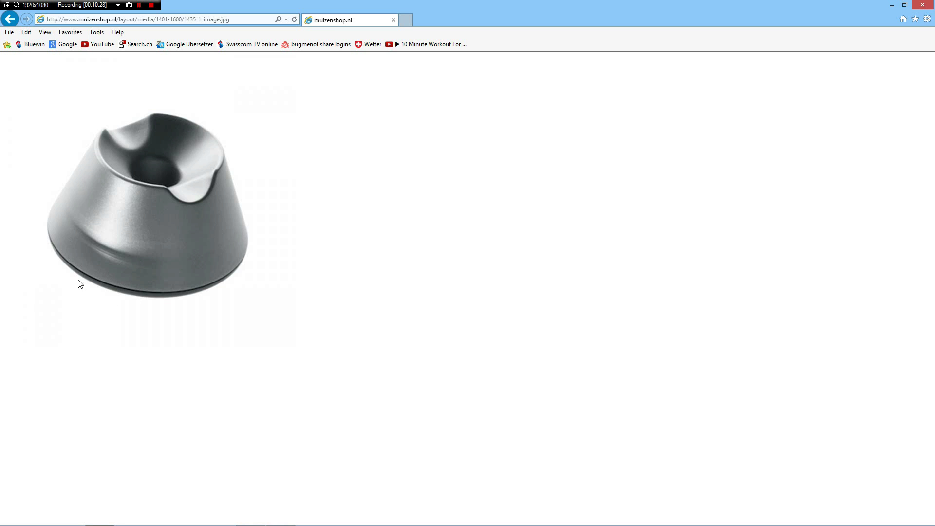
key("alt+Tab")
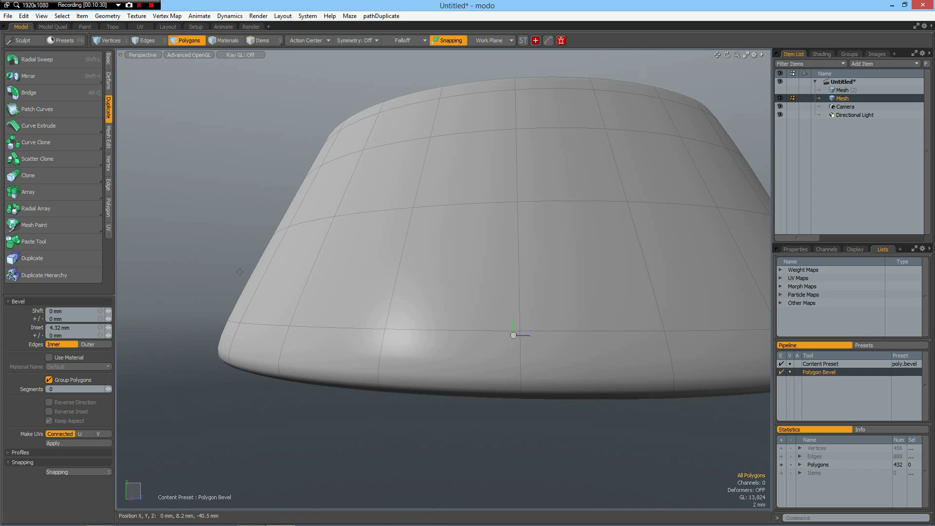
scroll(521, 299, "down", 5)
left_click_drag(575, 258, 538, 338, "alt")
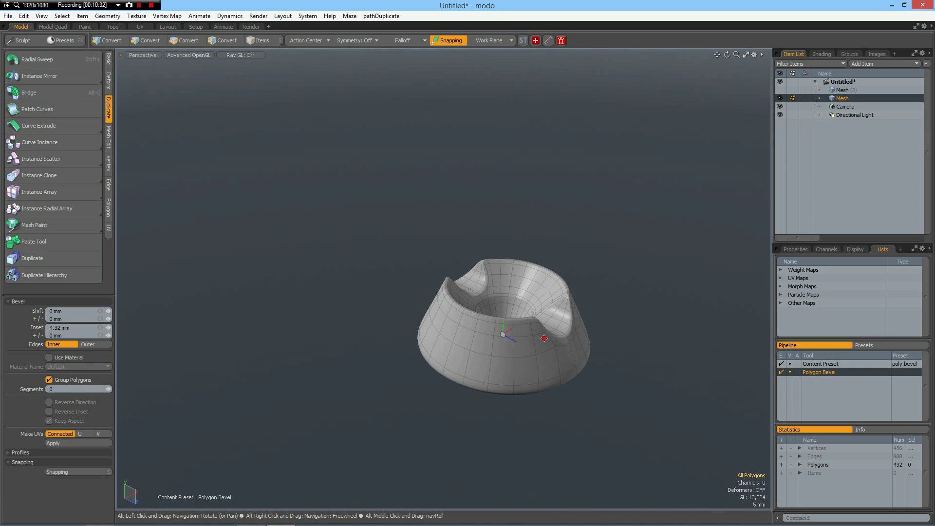
left_click_drag(487, 318, 443, 287, "alt+shift")
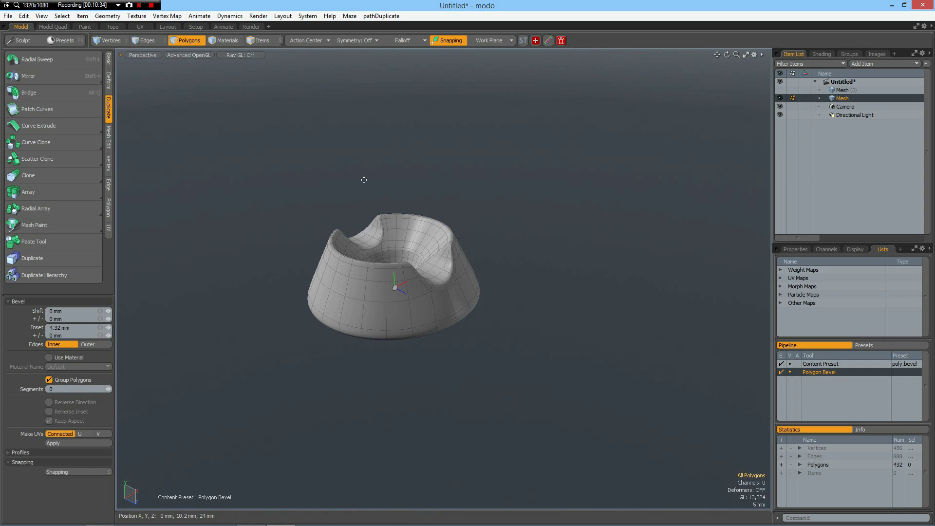
- Frame the holder closely in the render preview and apply the Black Satin Finish Plastic material preset to it
left_click(253, 26)
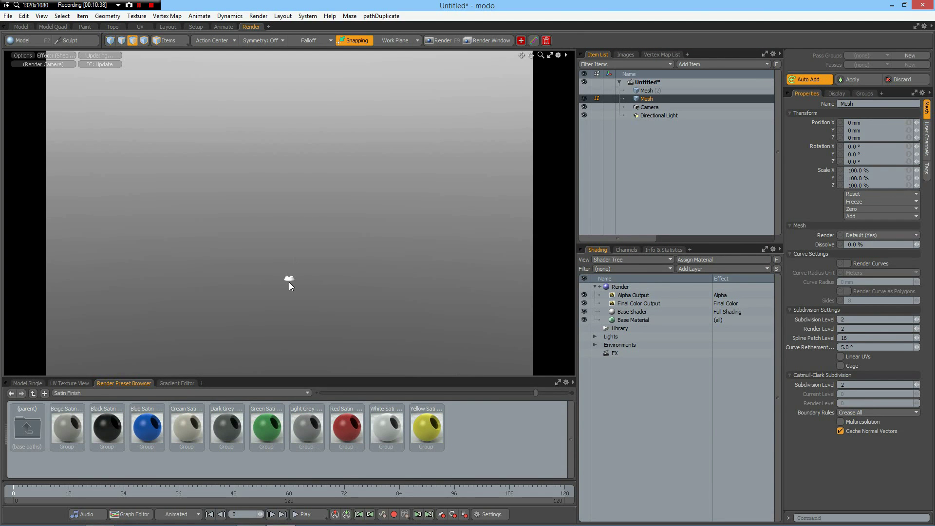
left_click_drag(299, 244, 313, 261, "alt")
scroll(285, 263, "up", 4)
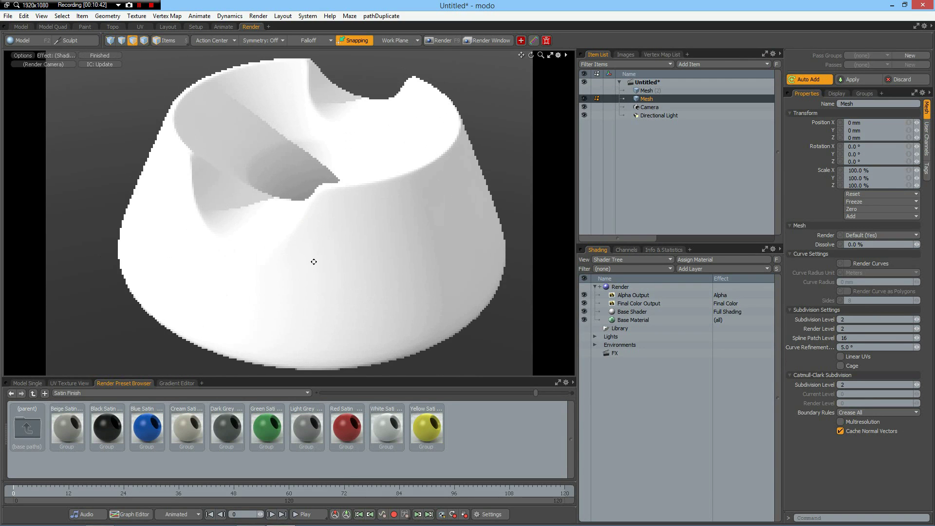
left_click_drag(106, 426, 307, 276)
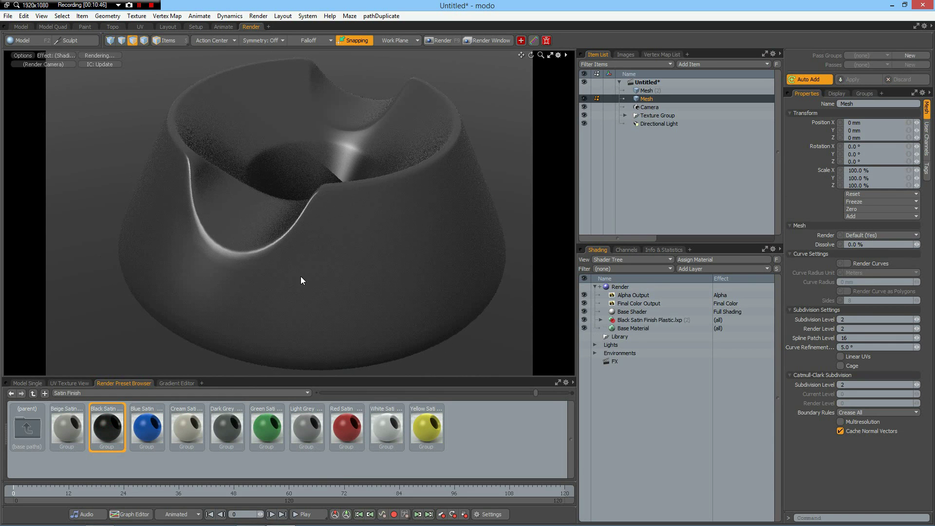
- Examine the black satin render from the notch side and compare it with the reference photo in the browser
left_click_drag(216, 276, 295, 285, "alt")
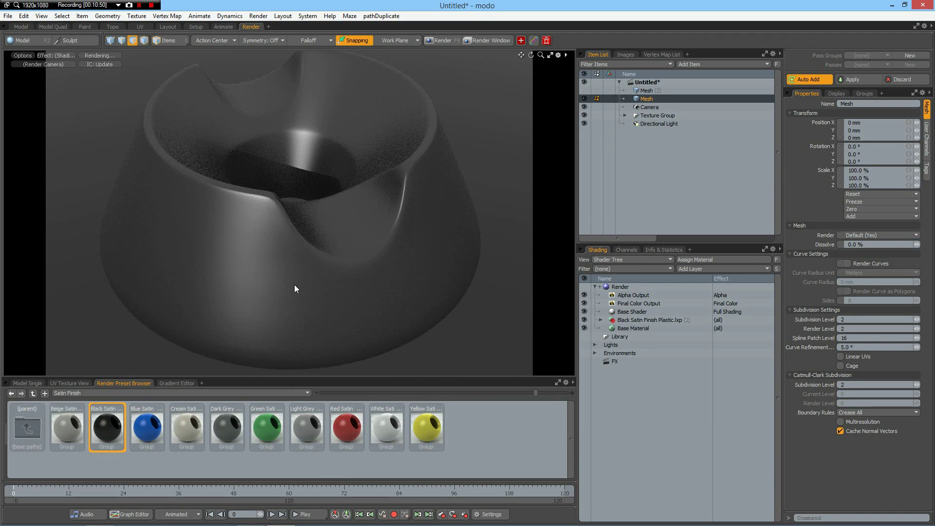
left_click_drag(294, 285, 294, 278, "alt")
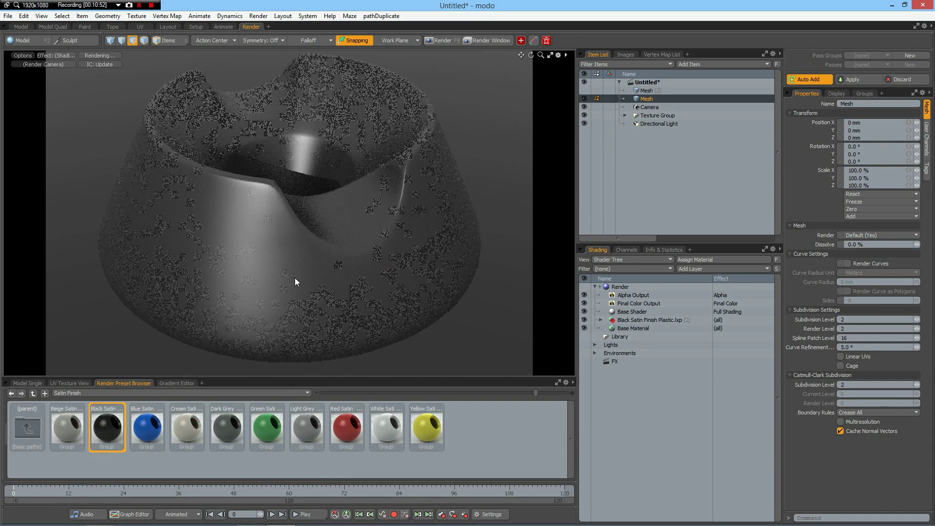
key("alt+Tab")
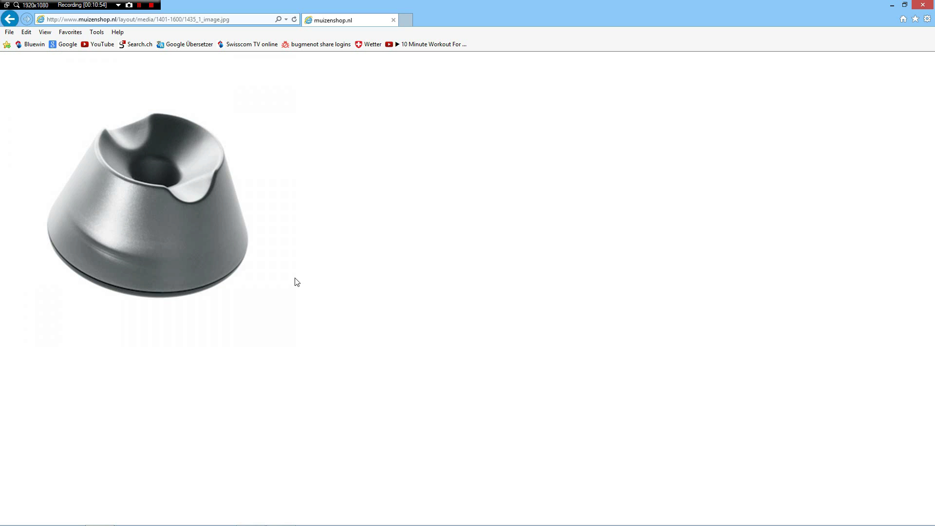
key("alt+Tab")
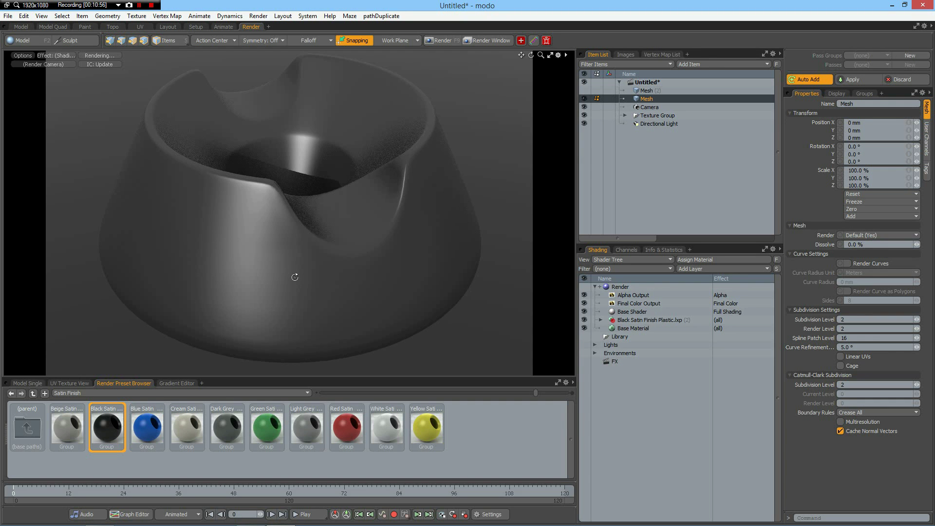
left_click_drag(282, 264, 283, 269, "alt+shift")
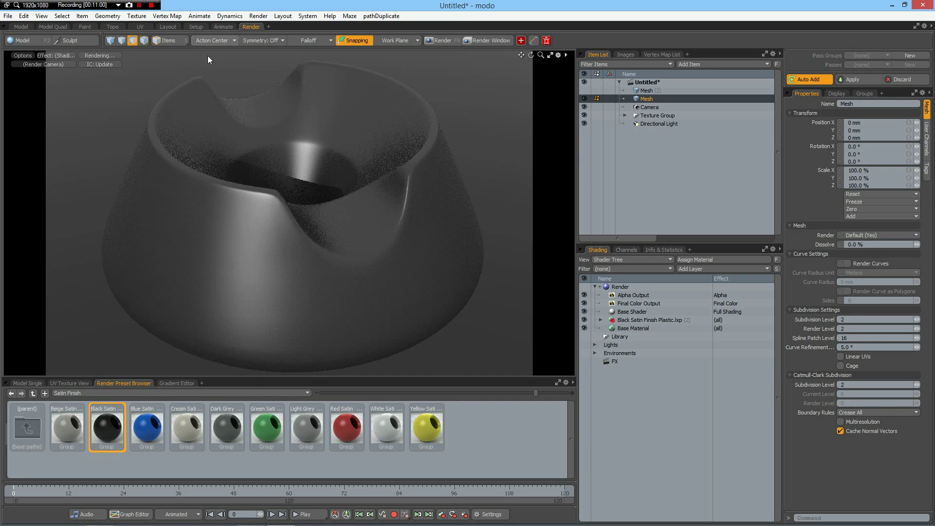
- Add the Studio 01 environment preset to the scene and return to the render preview
left_click(168, 27)
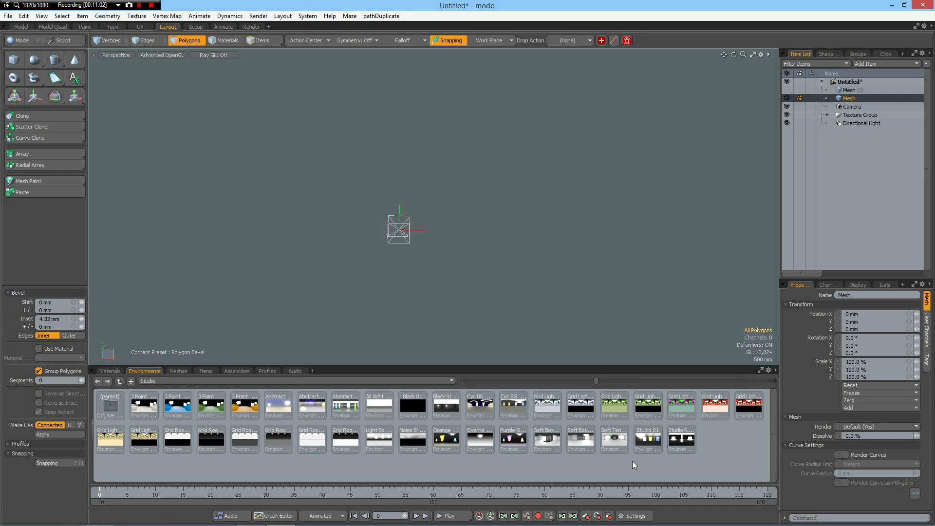
double_click(649, 441)
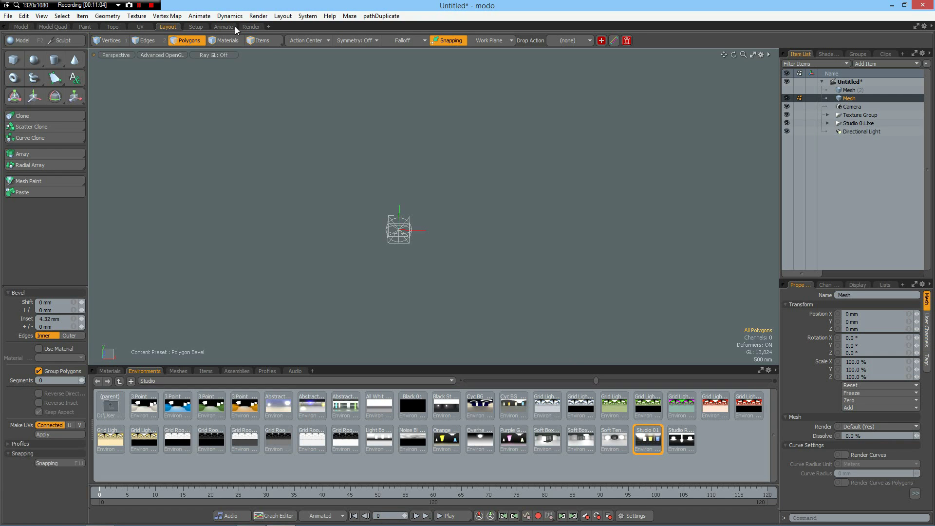
left_click(251, 27)
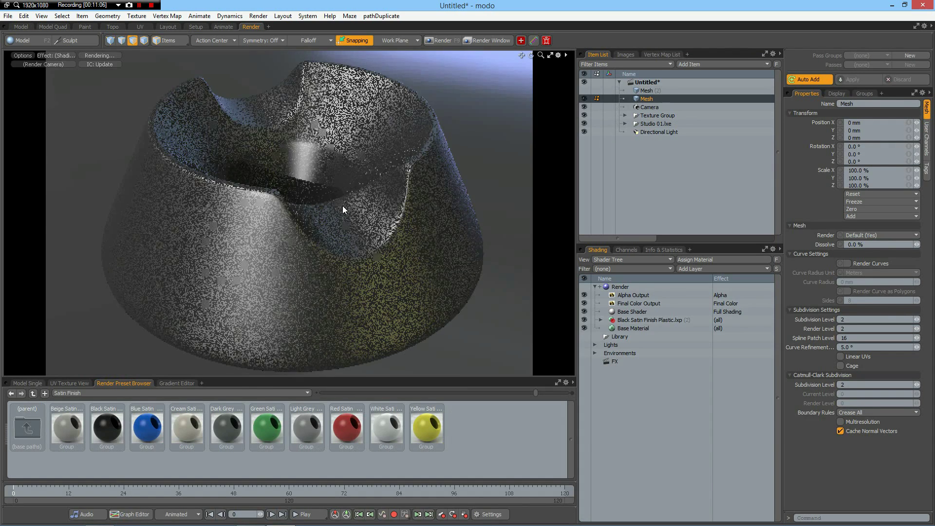
- Start and abort a test render of the holder, and set the render output's frame height to 888 pixels
key("F9")
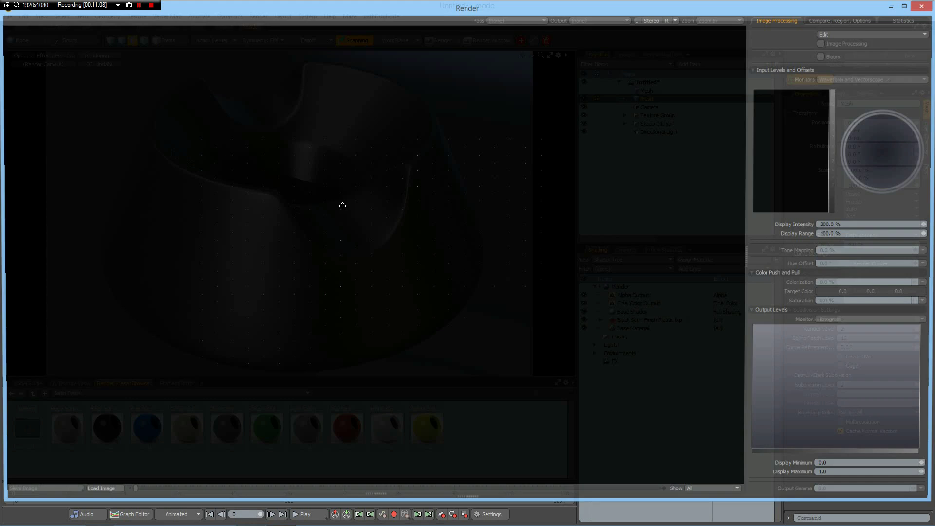
key("Escape")
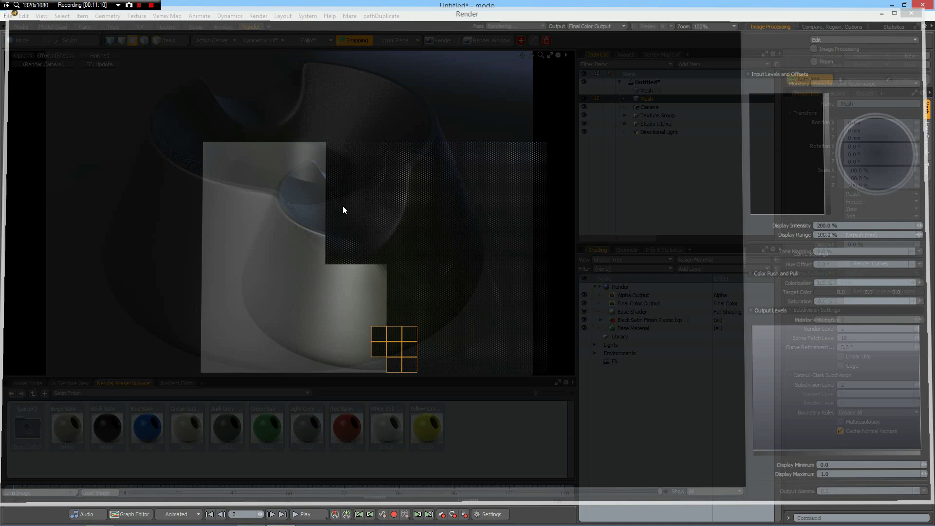
left_click(619, 287)
left_click(859, 194)
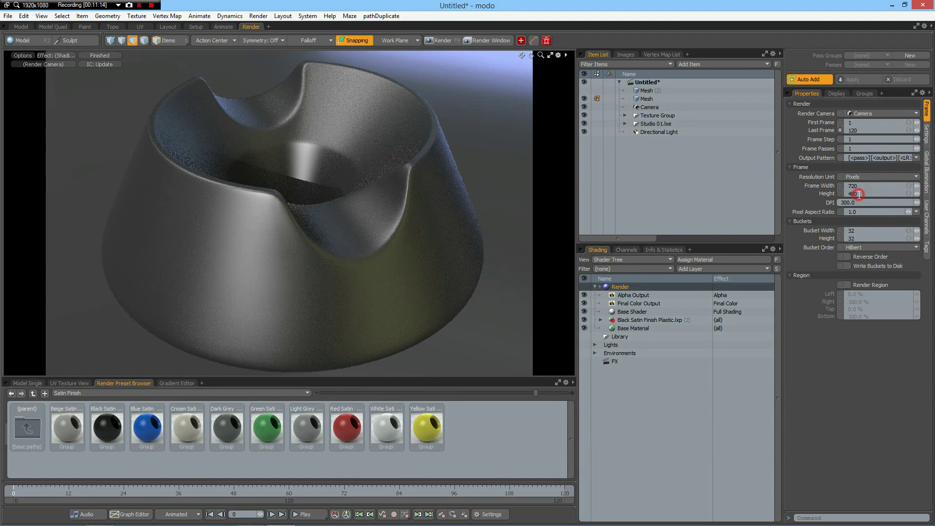
type("888")
key("Return")
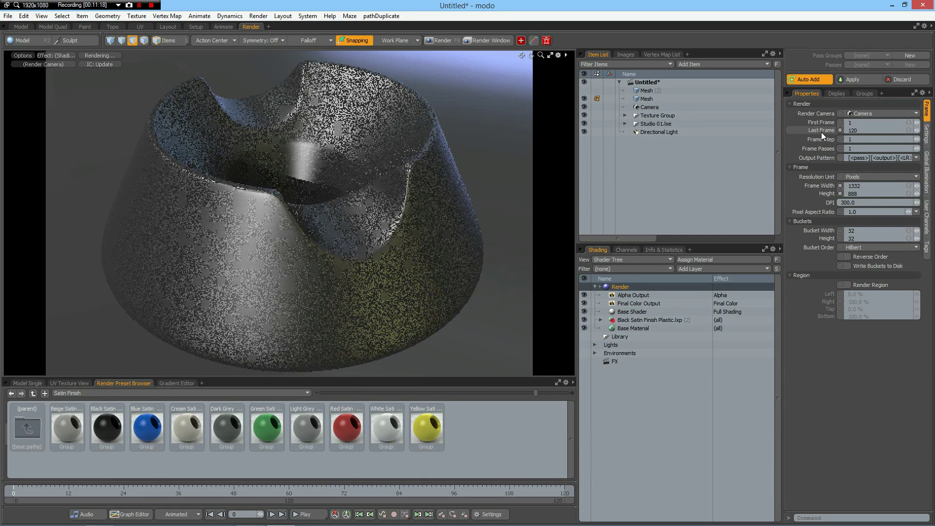
- Set the holder mesh's subdivision render level to 6 and start a full render of the scene
left_click(653, 99)
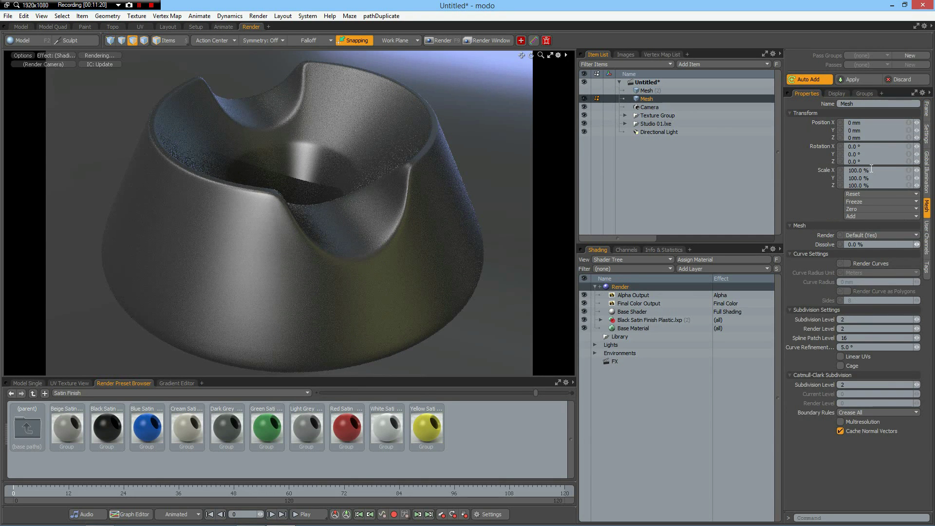
double_click(867, 329)
type("6")
key("Return")
key("F9")
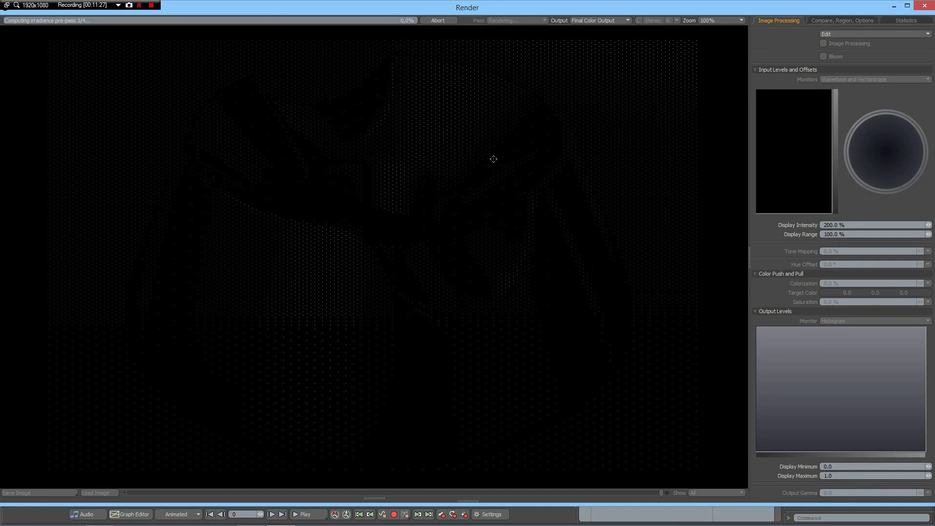